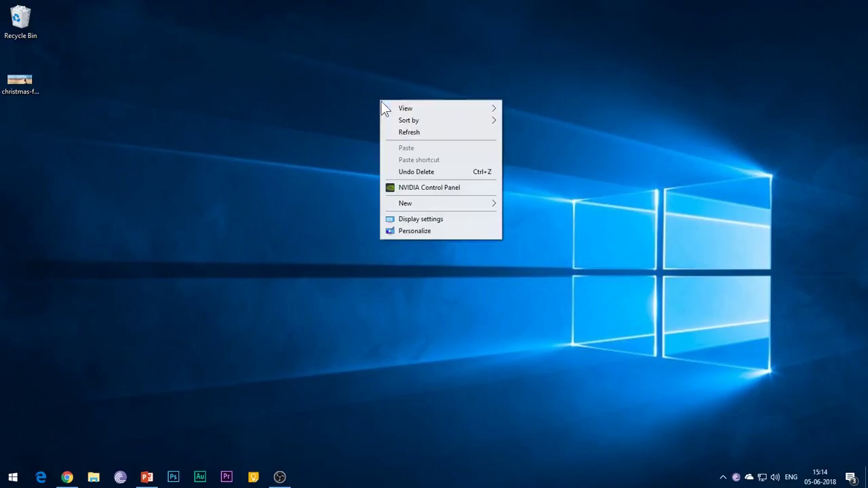
Refresh the desktop, switch to PowerPoint and create a new blank presentation
{"action": "left_click", "coordinate": [415, 133]}
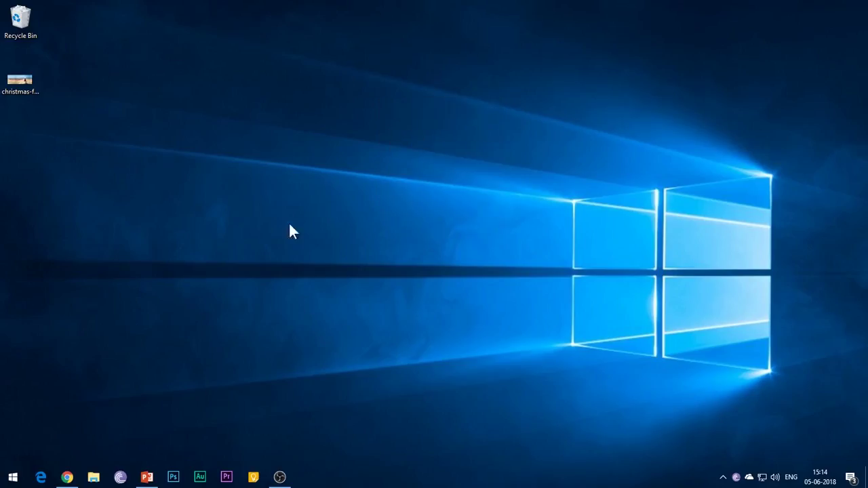
{"action": "left_click", "coordinate": [148, 482]}
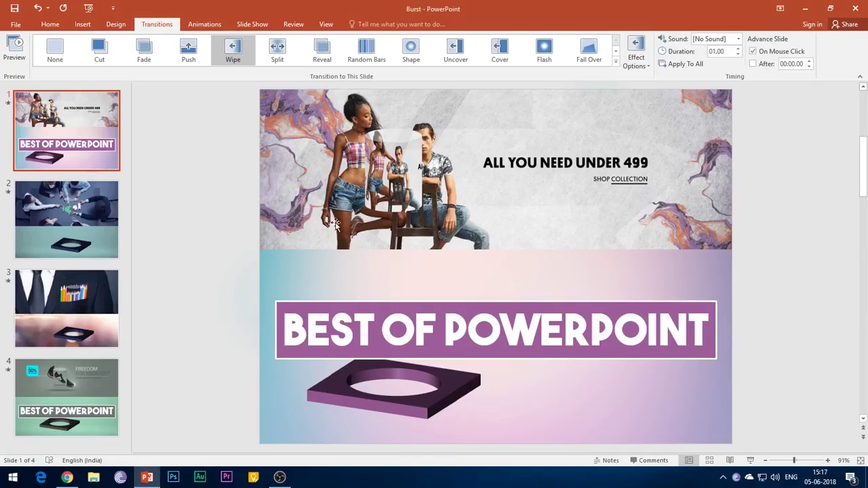
{"action": "right_click", "coordinate": [143, 473]}
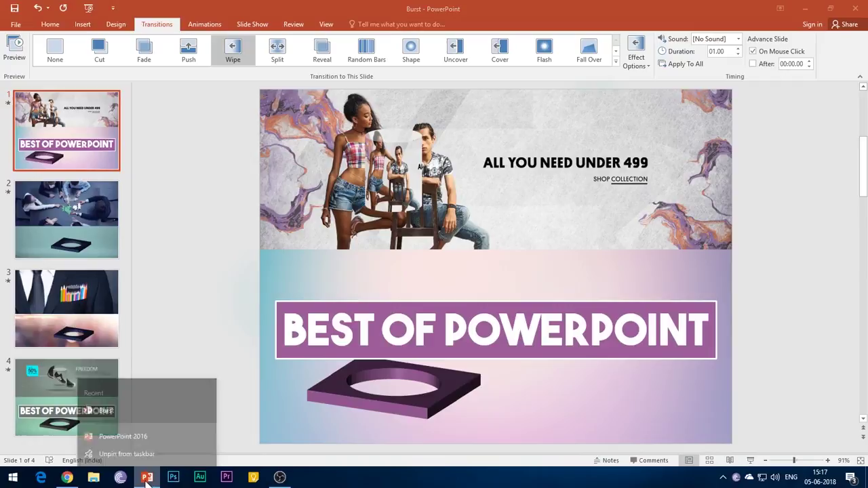
{"action": "left_click", "coordinate": [109, 422]}
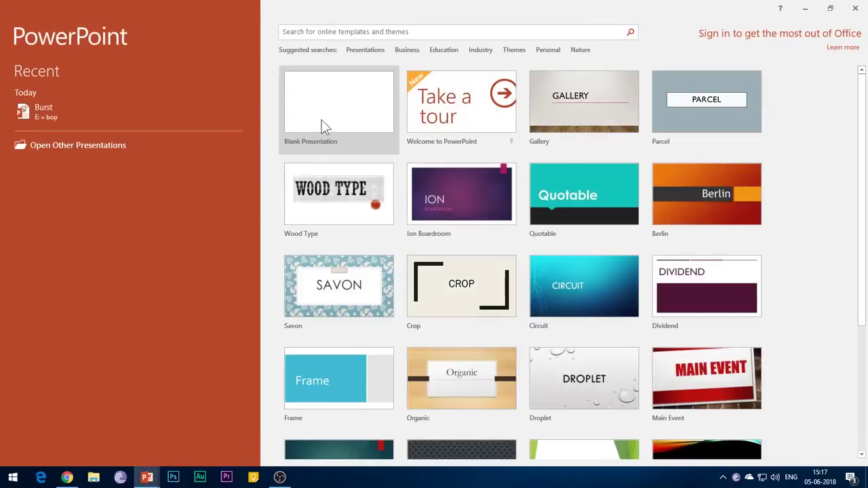
{"action": "left_click", "coordinate": [323, 126]}
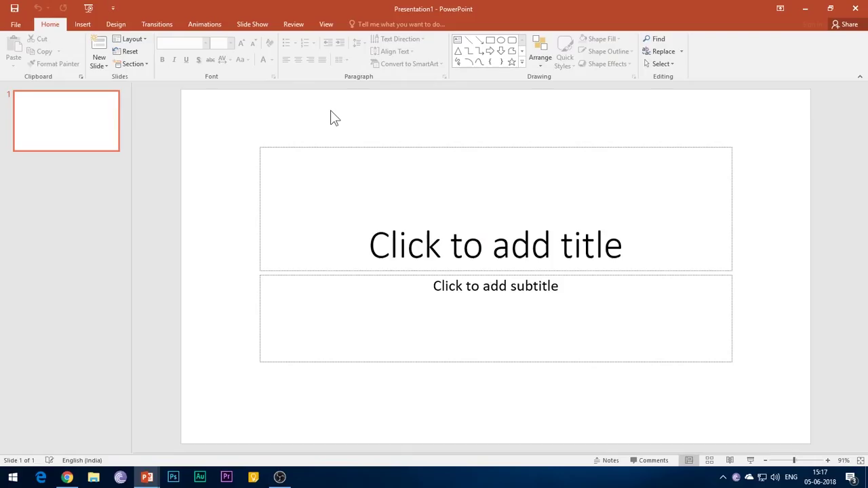
Delete the title and subtitle placeholders from the first slide
{"action": "left_click", "coordinate": [323, 150]}
{"action": "left_click", "coordinate": [318, 146]}
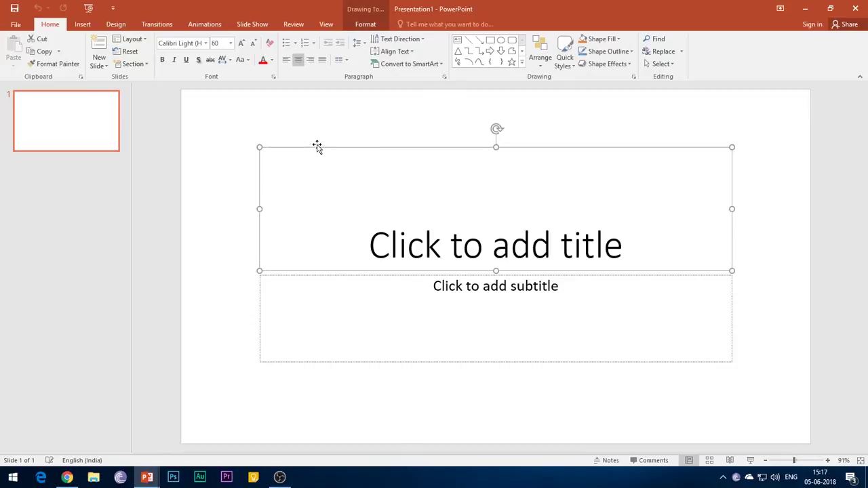
{"action": "key", "text": "Delete"}
{"action": "left_click", "coordinate": [343, 276]}
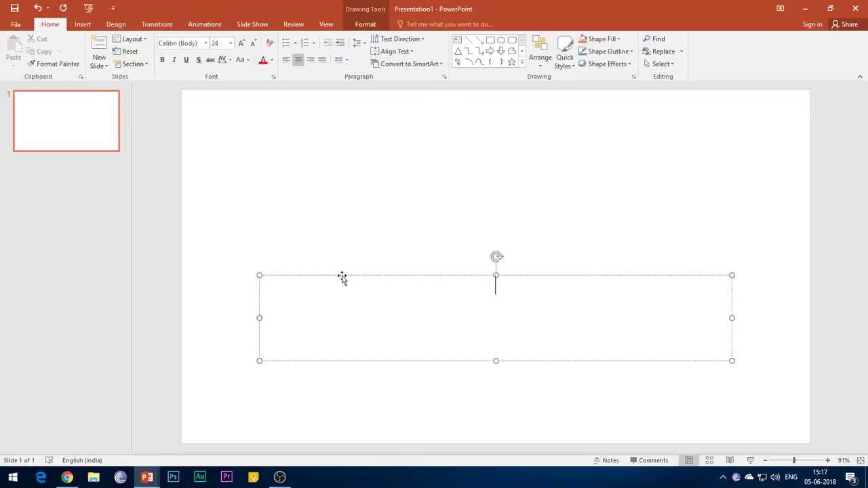
{"action": "key", "text": "Delete"}
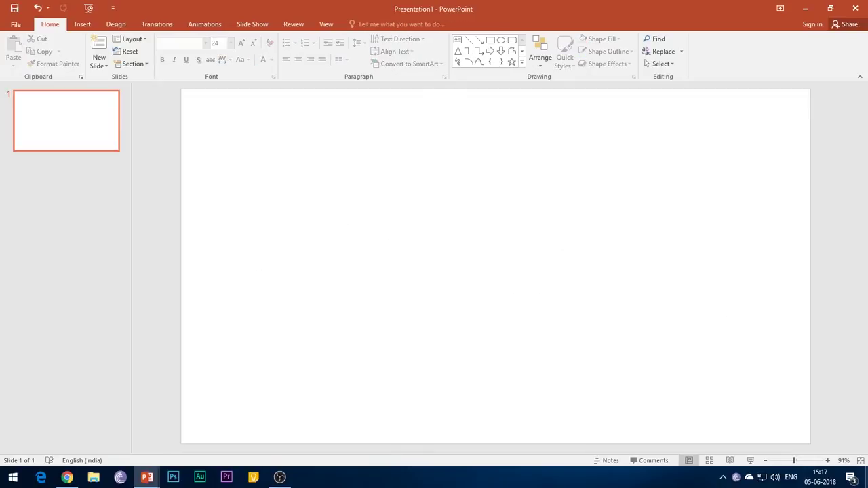
Insert the christmas-fb-hd-cover-pics image from the desktop onto the empty slide
{"action": "key", "text": "super+d"}
{"action": "left_click_drag", "start_coordinate": [9, 89], "coordinate": [99, 85]}
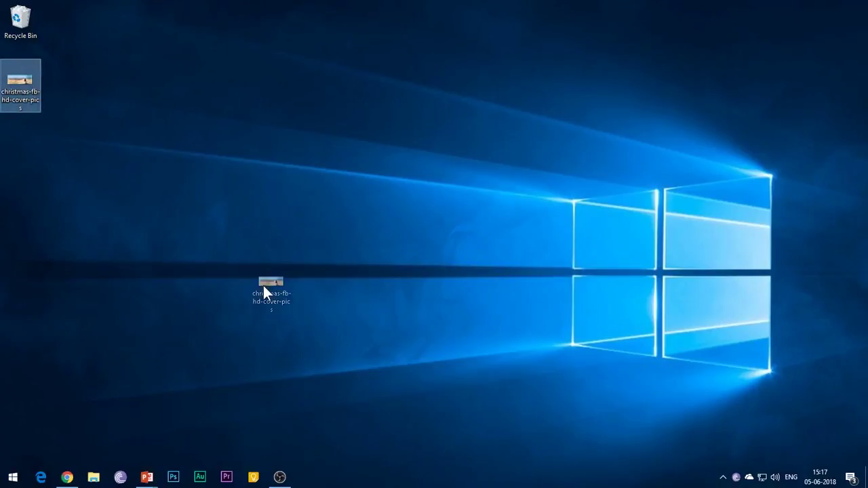
{"action": "left_click_drag", "start_coordinate": [263, 285], "coordinate": [312, 264]}
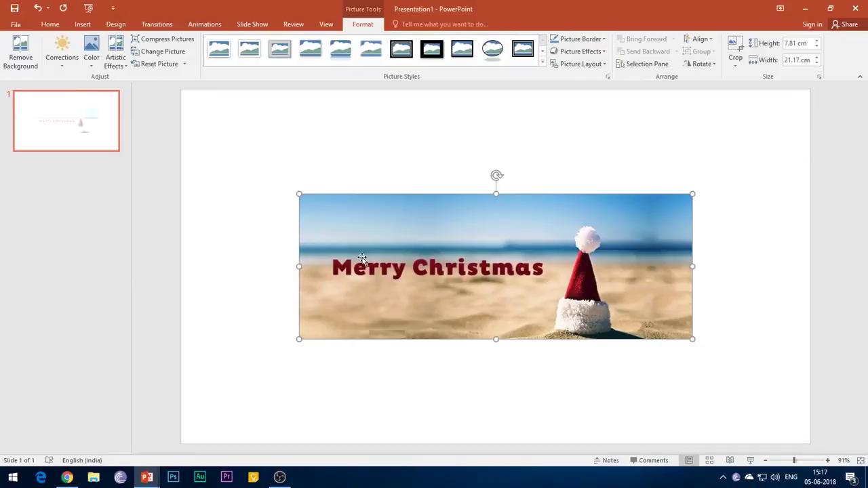
Apply the Damask theme to the presentation
{"action": "left_click", "coordinate": [116, 25]}
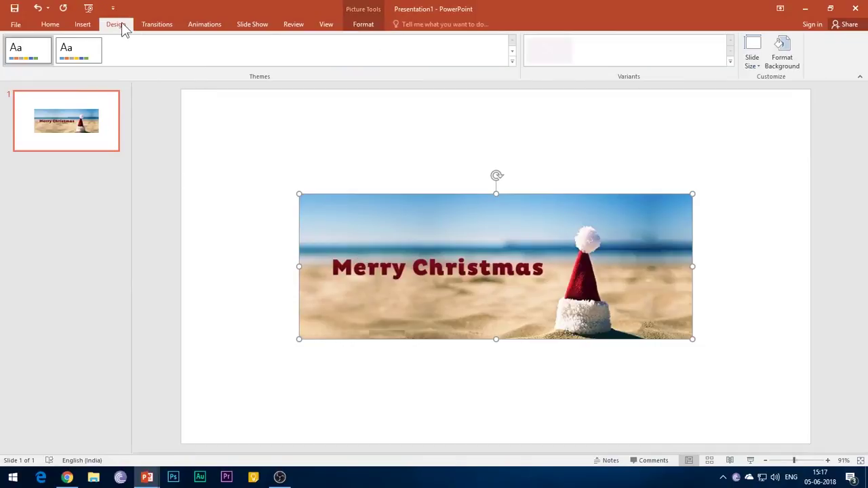
{"action": "left_click", "coordinate": [512, 61]}
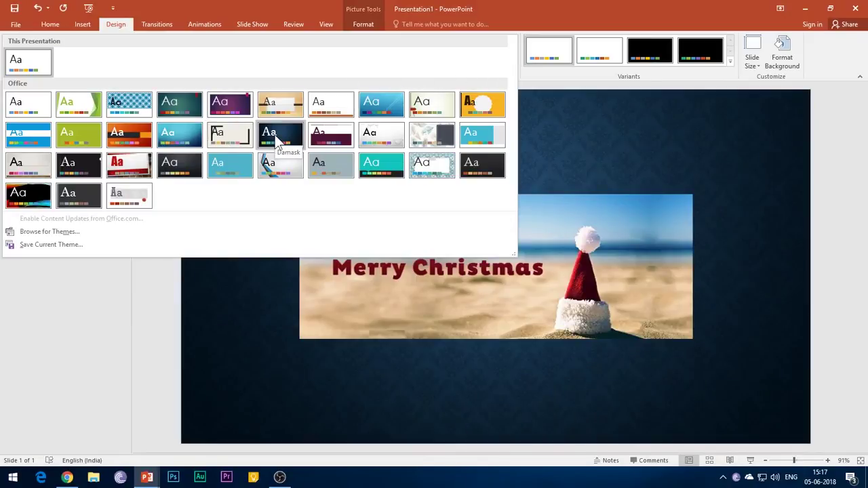
{"action": "left_click", "coordinate": [274, 135]}
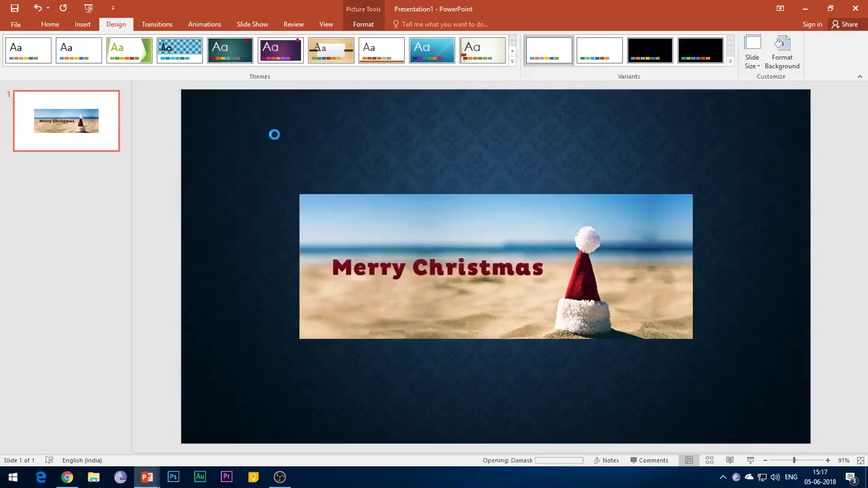
Move the Christmas picture into the slide's upper-left corner and enlarge it proportionally to the full slide width, about 33.9 cm
{"action": "left_click", "coordinate": [488, 306]}
{"action": "left_click_drag", "start_coordinate": [489, 306], "coordinate": [360, 202]}
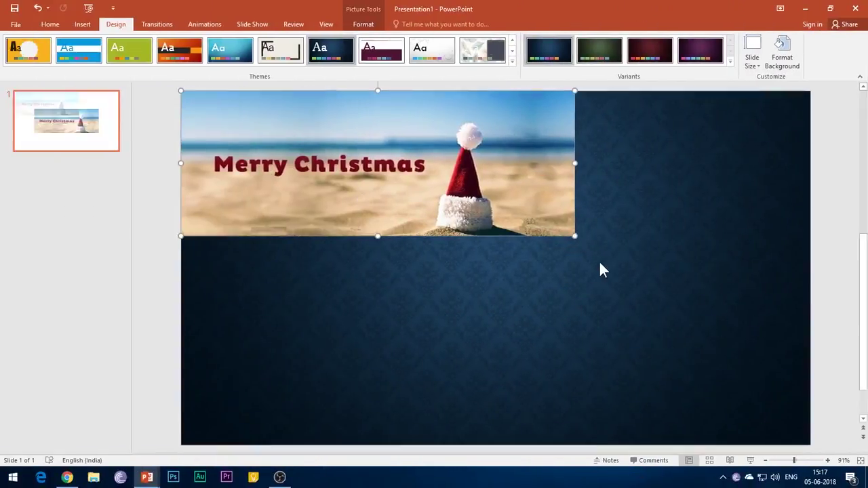
{"action": "left_click_drag", "start_coordinate": [574, 235], "coordinate": [811, 324]}
Crop the upper part of the sky off the Christmas picture, leaving it about 10 cm high
{"action": "left_click", "coordinate": [366, 23]}
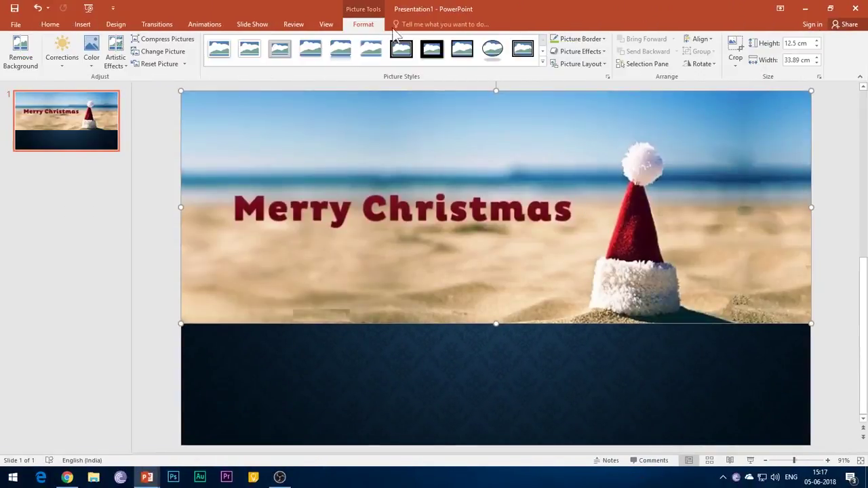
{"action": "left_click", "coordinate": [736, 48]}
{"action": "left_click_drag", "start_coordinate": [496, 91], "coordinate": [497, 138]}
{"action": "key", "text": "Escape"}
{"action": "key", "text": "Escape"}
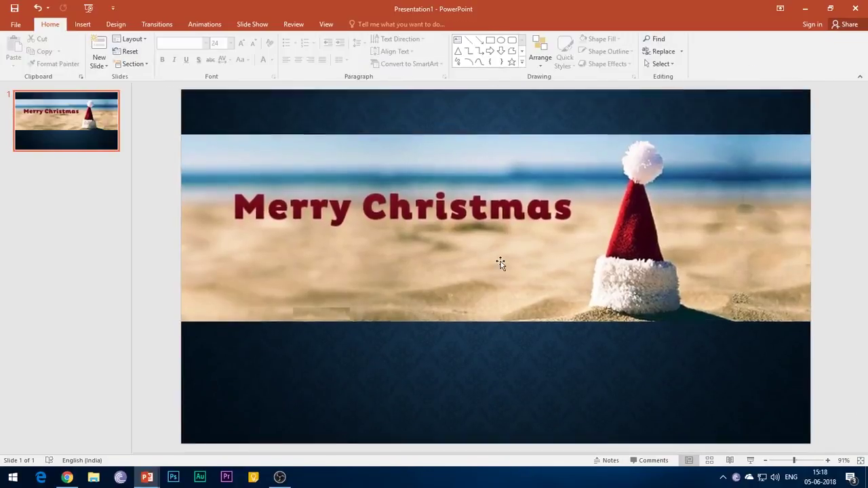
Move the cropped Christmas picture up until it meets the slide's upper edge
{"action": "left_click", "coordinate": [500, 262]}
{"action": "key", "text": "Up"}
{"action": "key", "text": "Up"}
{"action": "key", "text": "Up"}
{"action": "key", "text": "Up"}
{"action": "key", "text": "Up"}
{"action": "key", "text": "Up"}
{"action": "key", "text": "Up"}
{"action": "key", "text": "Up"}
{"action": "key", "text": "Up"}
{"action": "key", "text": "Up"}
{"action": "key", "text": "Up"}
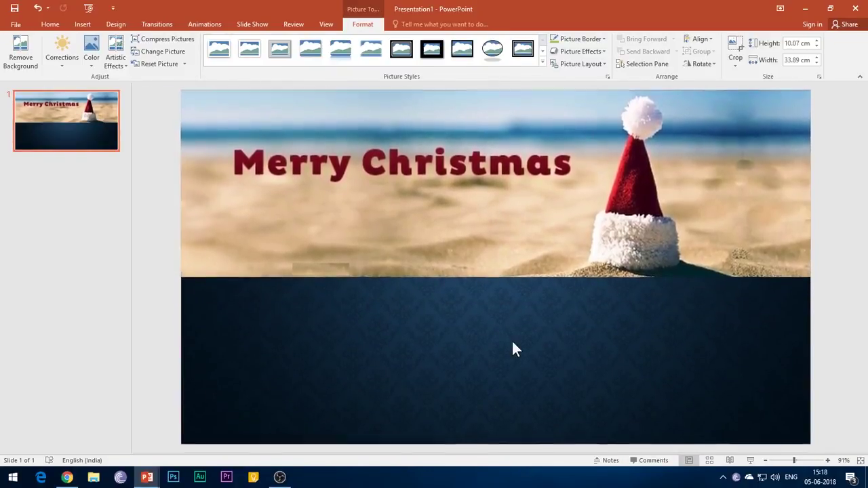
{"action": "left_click", "coordinate": [514, 349]}
Duplicate the Christmas picture and place the copy exactly over the original
{"action": "left_click", "coordinate": [445, 231]}
{"action": "key", "text": "ctrl+d"}
{"action": "left_click_drag", "start_coordinate": [409, 247], "coordinate": [396, 215]}
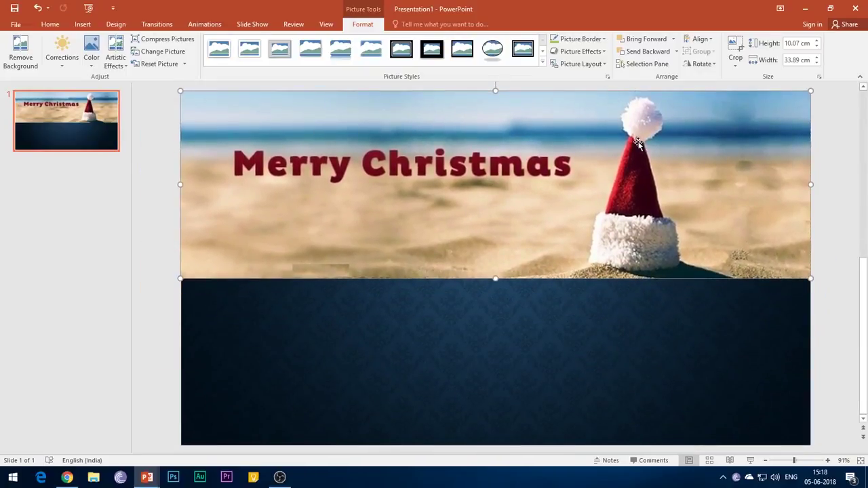
Crop both sides of the duplicate picture so only the Santa hat remains, about 6.2 cm wide
{"action": "left_click", "coordinate": [735, 48]}
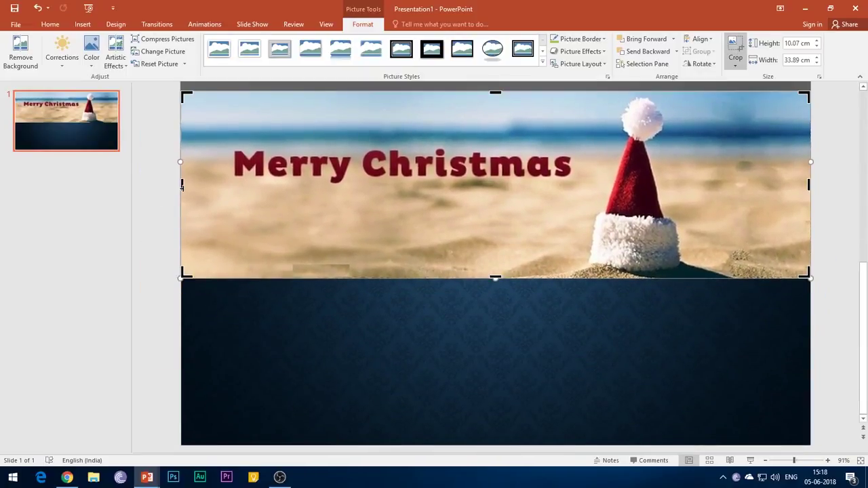
{"action": "left_click_drag", "start_coordinate": [181, 184], "coordinate": [576, 216]}
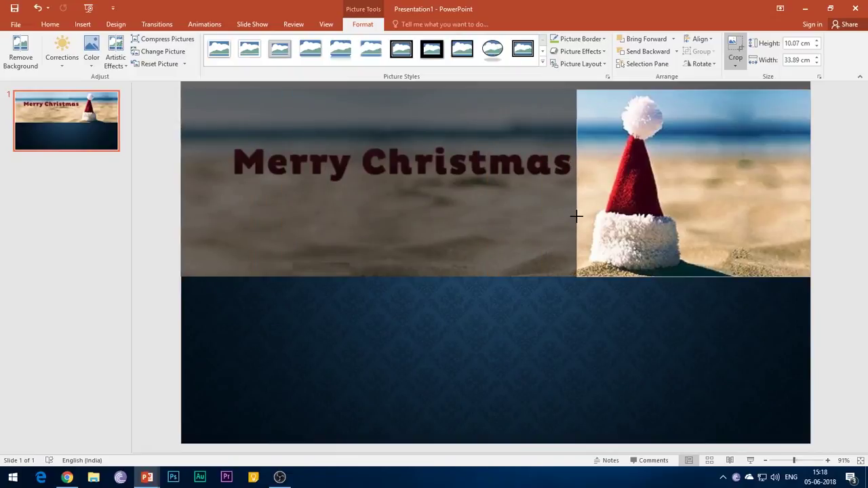
{"action": "left_click_drag", "start_coordinate": [811, 188], "coordinate": [692, 188]}
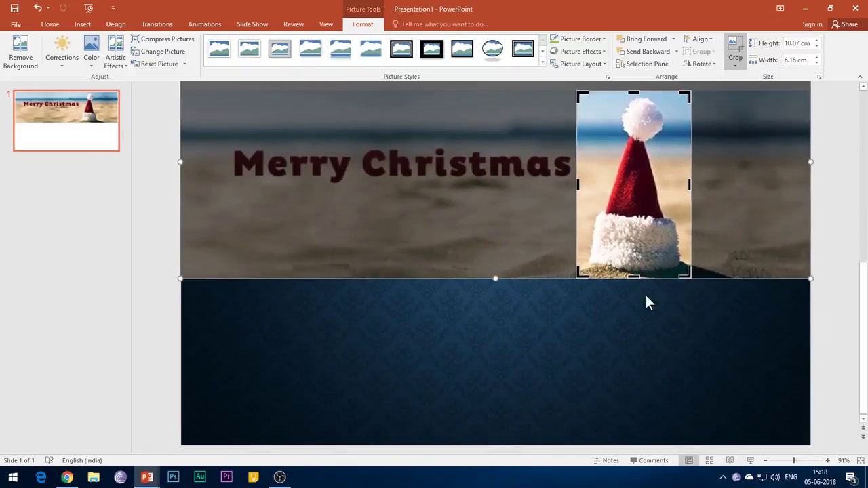
{"action": "left_click", "coordinate": [605, 360]}
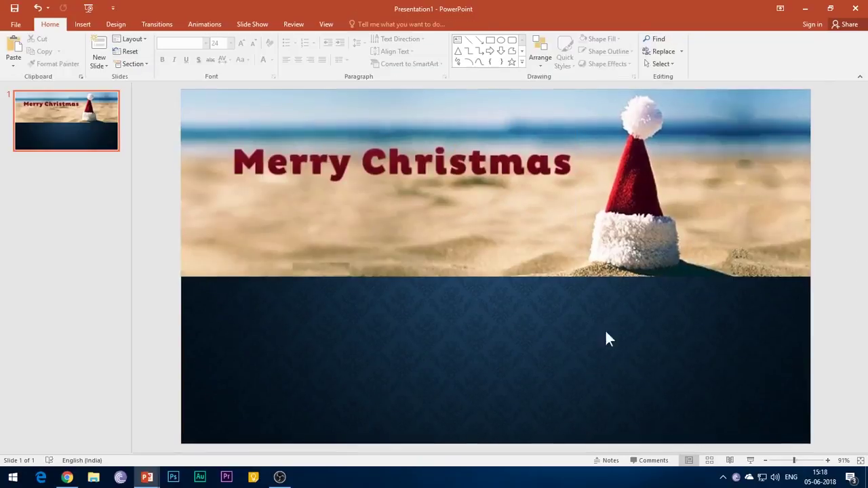
Save the cropped Santa hat picture as a JPEG file and cut it from the slide
{"action": "left_click", "coordinate": [633, 190]}
{"action": "right_click", "coordinate": [633, 189]}
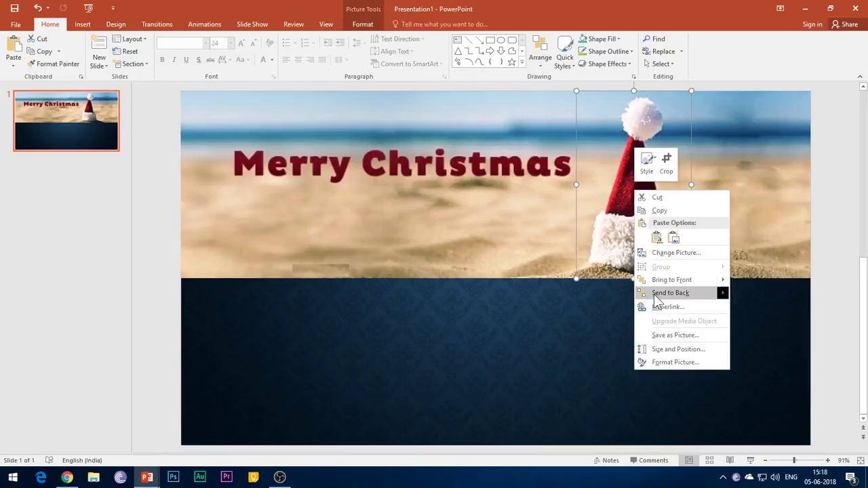
{"action": "mouse_move", "coordinate": [661, 296]}
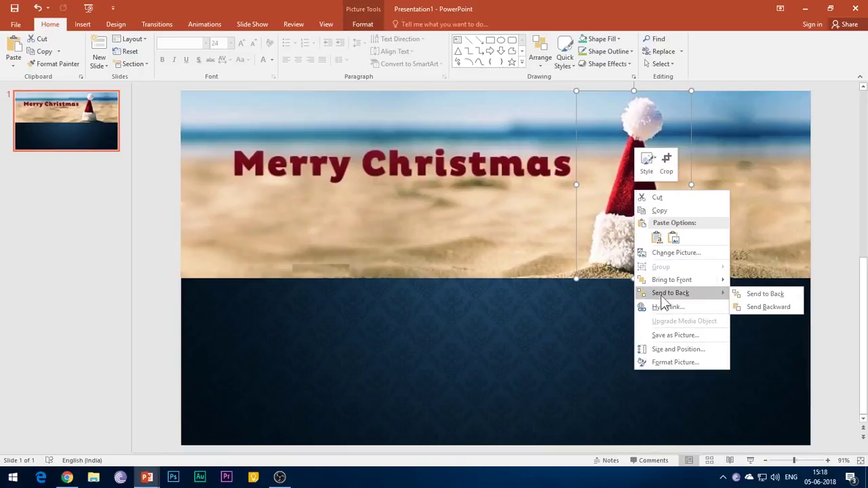
{"action": "left_click", "coordinate": [704, 337]}
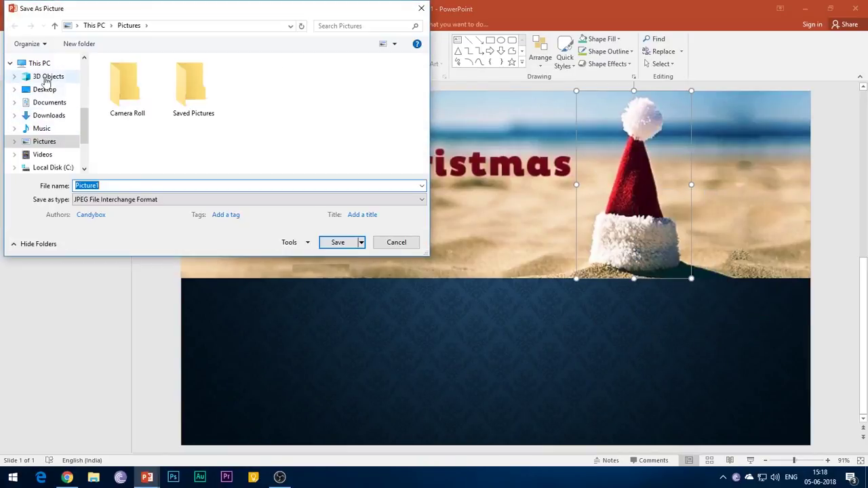
{"action": "left_click", "coordinate": [338, 244]}
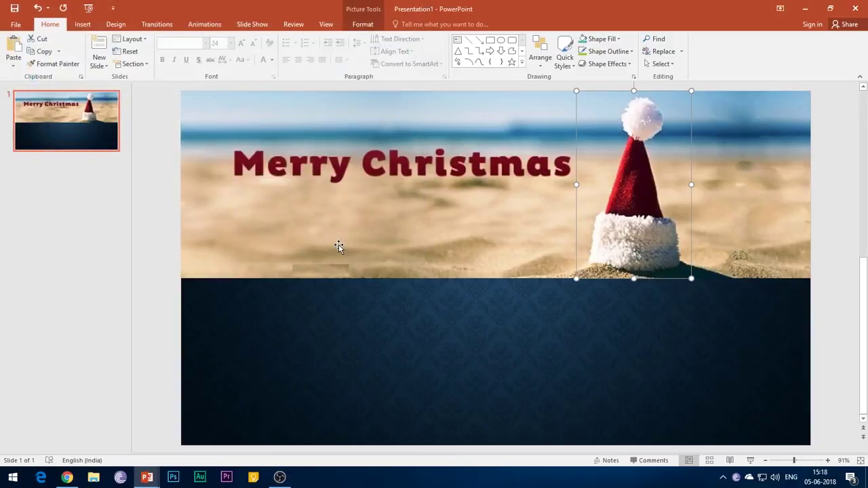
{"action": "right_click", "coordinate": [605, 213]}
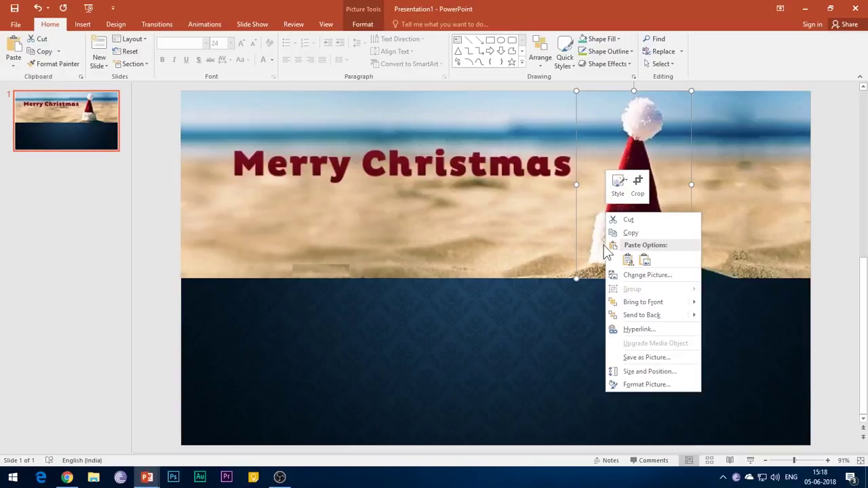
{"action": "left_click", "coordinate": [628, 220]}
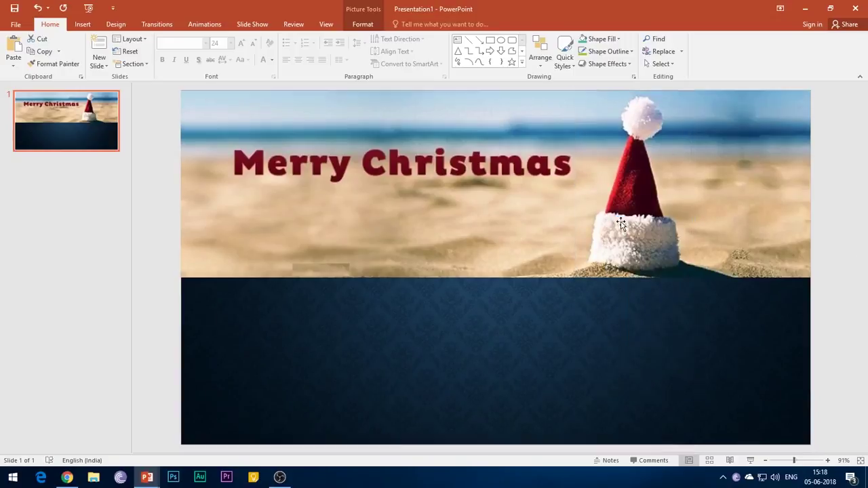
Draw a can shape about 5.6 cm high and 3.4 cm wide across the lower edge of the Christmas picture
{"action": "left_click", "coordinate": [81, 28]}
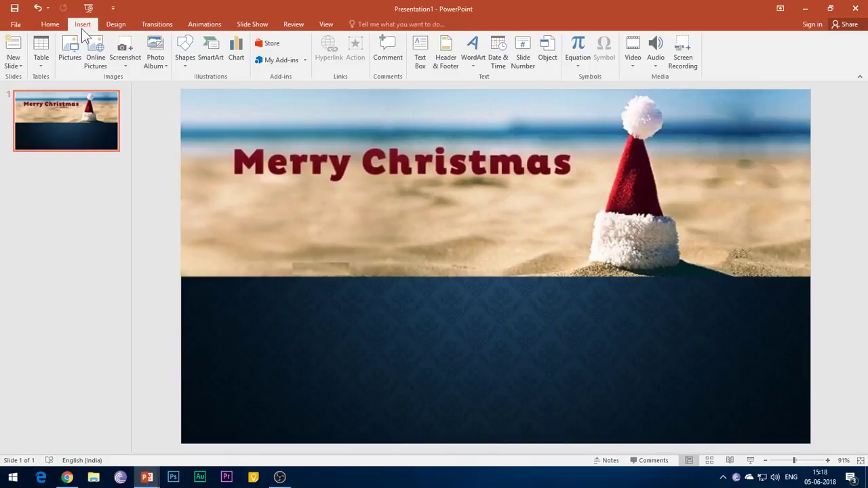
{"action": "left_click", "coordinate": [186, 57]}
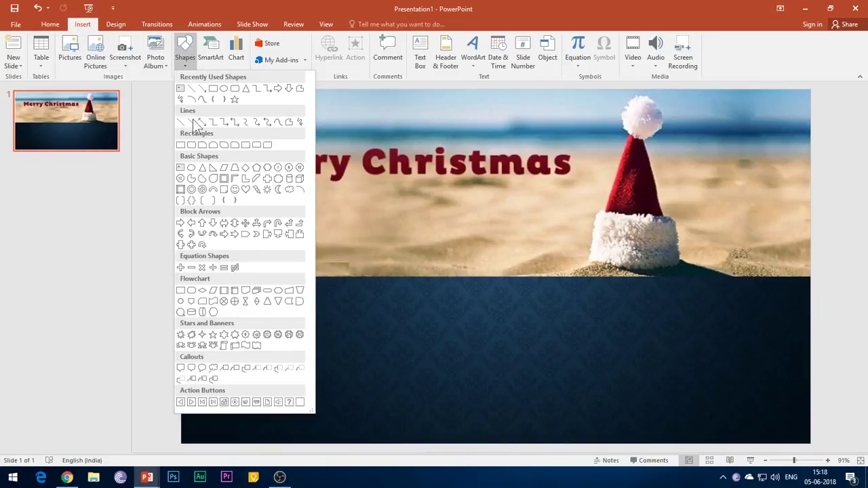
{"action": "left_click", "coordinate": [289, 179]}
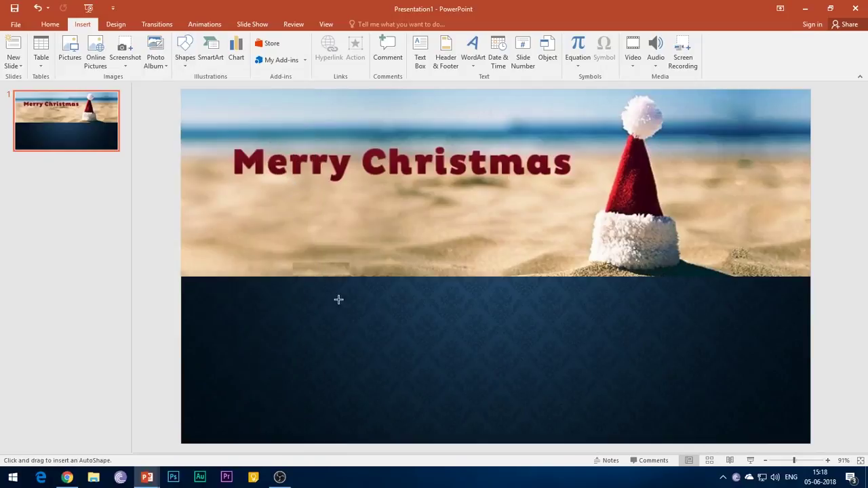
{"action": "mouse_move", "coordinate": [343, 242]}
{"action": "left_mouse_down"}
{"action": "mouse_move", "coordinate": [419, 365]}
{"action": "mouse_move", "coordinate": [405, 342]}
{"action": "left_mouse_up"}
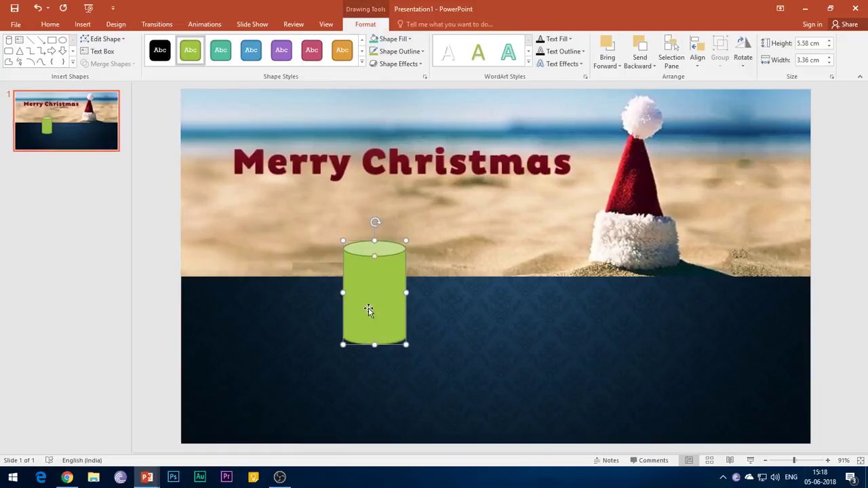
Fill the can shape with the Picture1 file from the Desktop folder
{"action": "right_click", "coordinate": [368, 310]}
{"action": "left_click", "coordinate": [389, 303]}
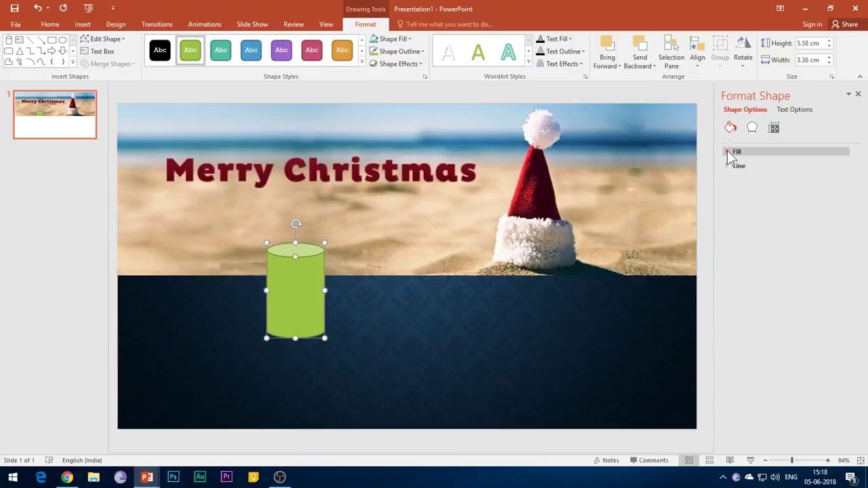
{"action": "left_click", "coordinate": [727, 151]}
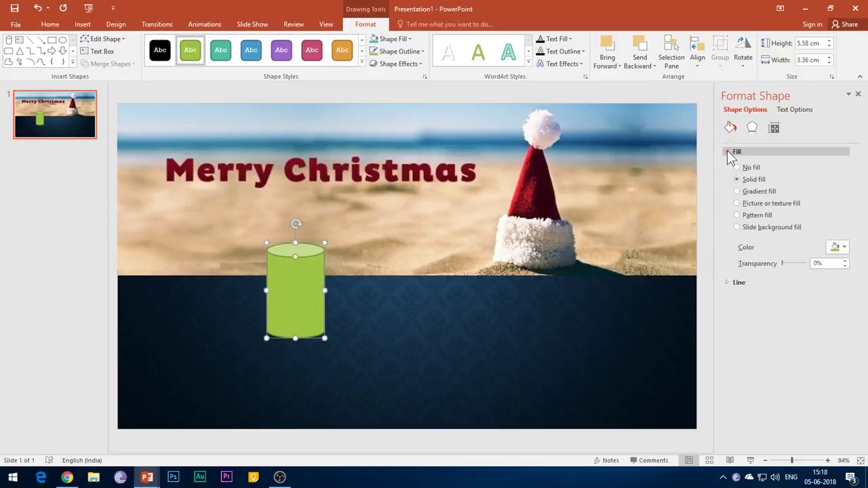
{"action": "left_click", "coordinate": [738, 204]}
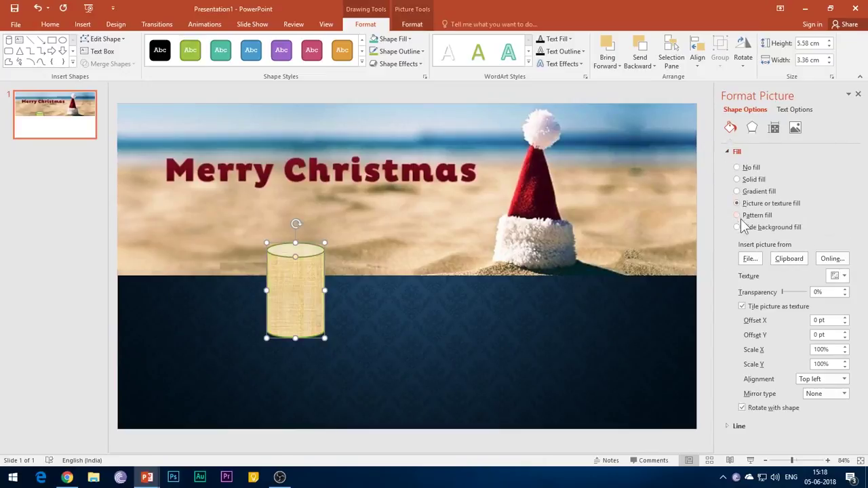
{"action": "left_click", "coordinate": [750, 258]}
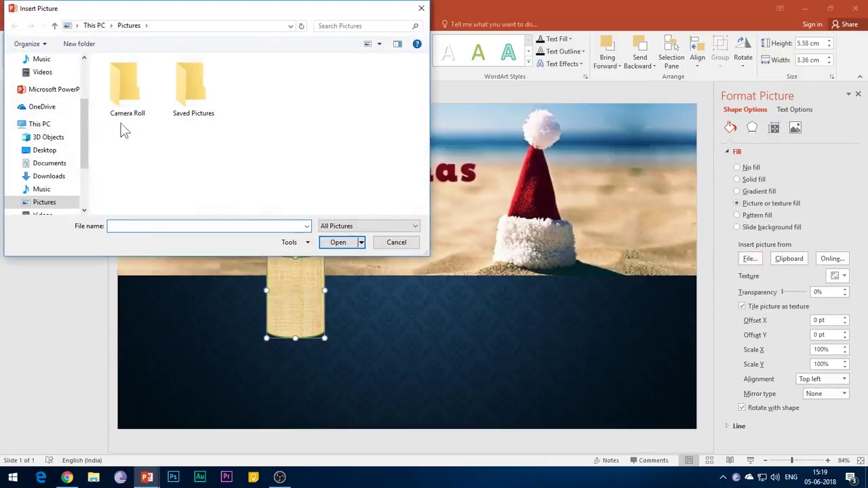
{"action": "left_click", "coordinate": [59, 152]}
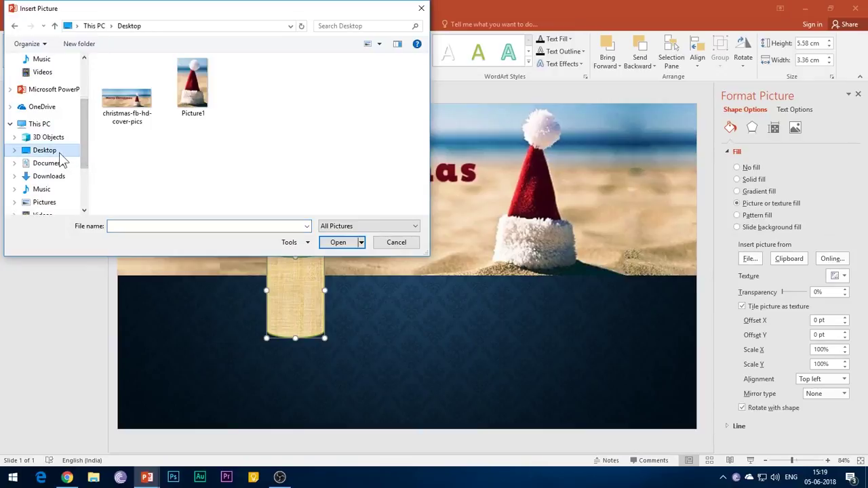
{"action": "left_click", "coordinate": [190, 92]}
{"action": "left_click", "coordinate": [342, 244]}
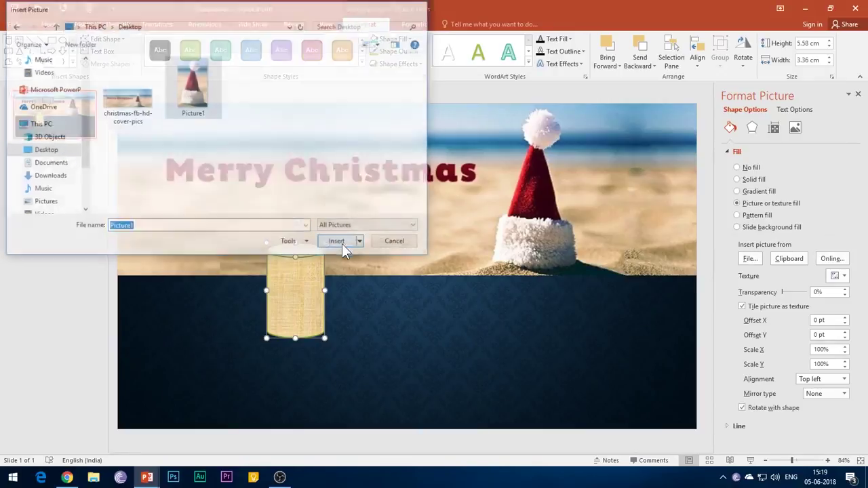
Move the can onto the dark area below the Christmas picture and set it to No Outline
{"action": "left_click_drag", "start_coordinate": [299, 303], "coordinate": [281, 349]}
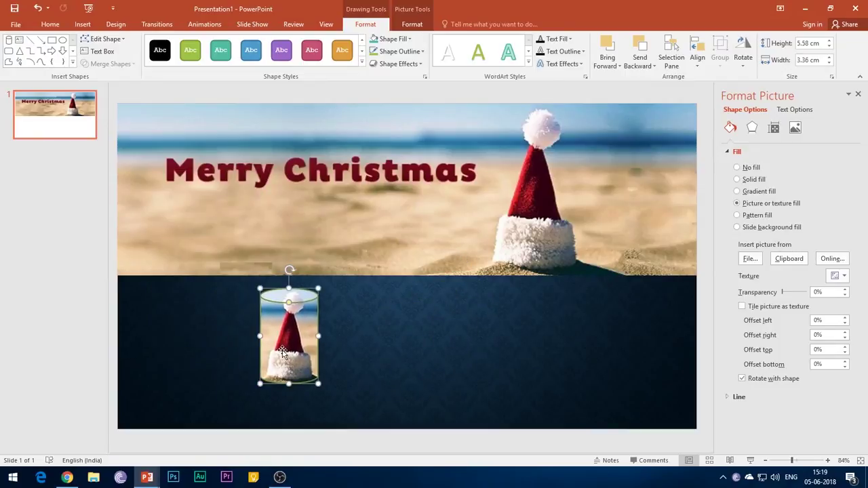
{"action": "left_click", "coordinate": [410, 24]}
{"action": "left_click", "coordinate": [576, 39]}
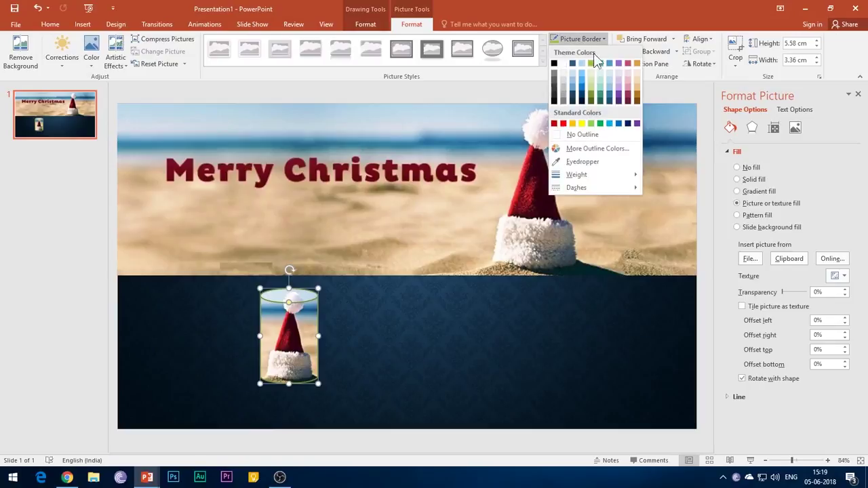
{"action": "left_click", "coordinate": [584, 135]}
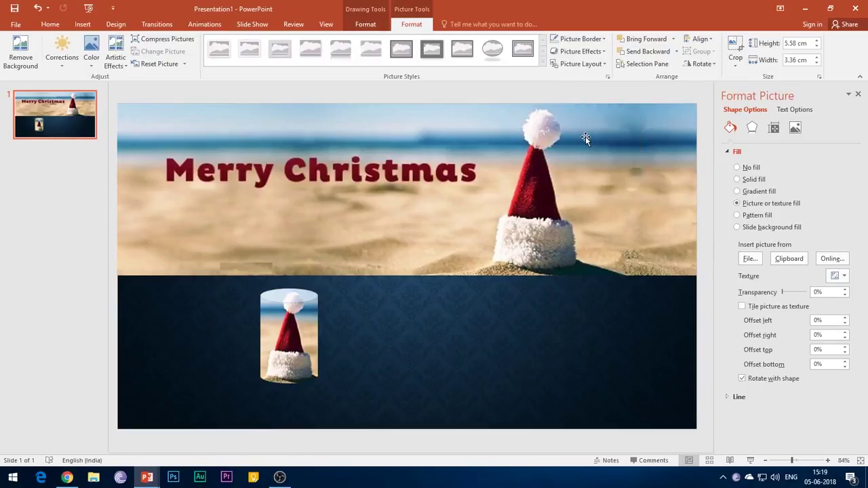
{"action": "left_click", "coordinate": [371, 26]}
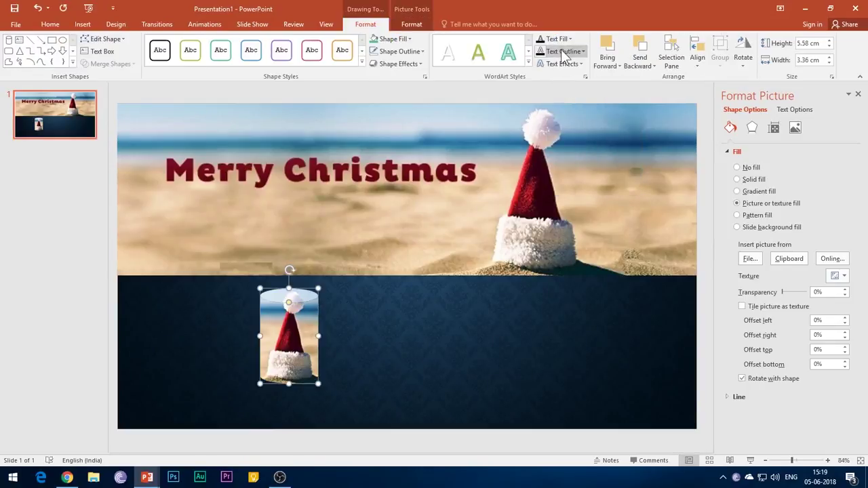
{"action": "left_click", "coordinate": [403, 64]}
{"action": "left_click", "coordinate": [401, 53]}
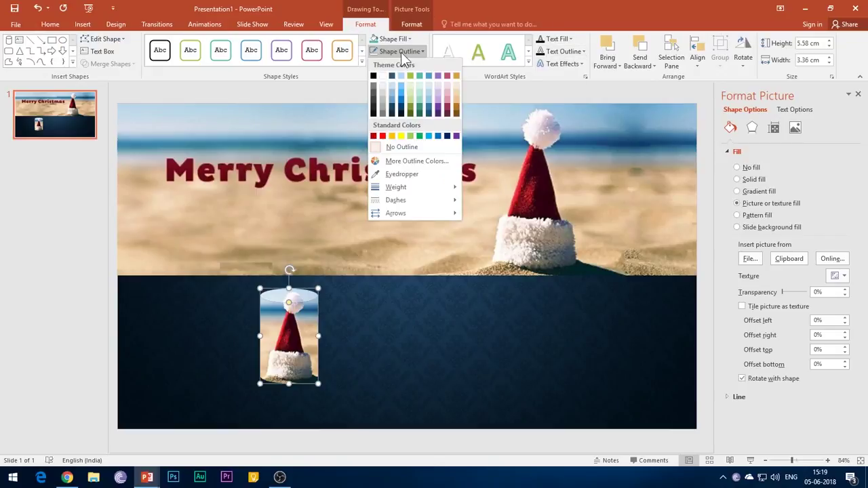
{"action": "left_click", "coordinate": [399, 147]}
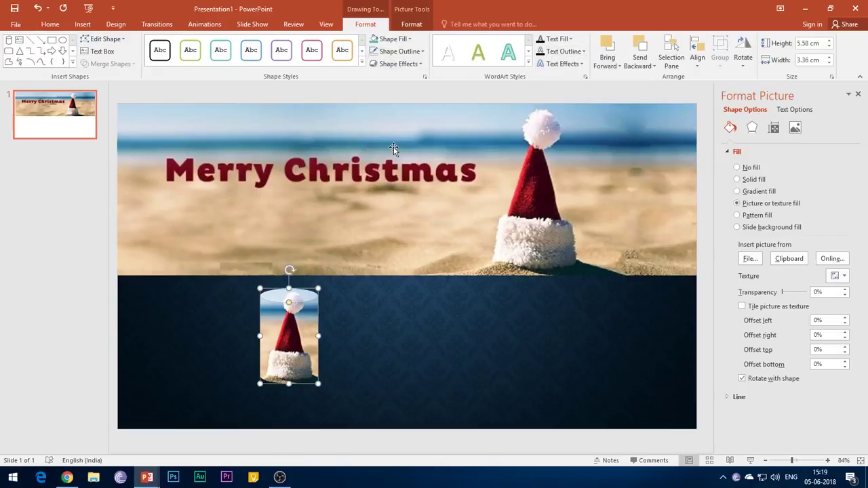
{"action": "left_click", "coordinate": [367, 350]}
{"action": "left_click", "coordinate": [281, 331]}
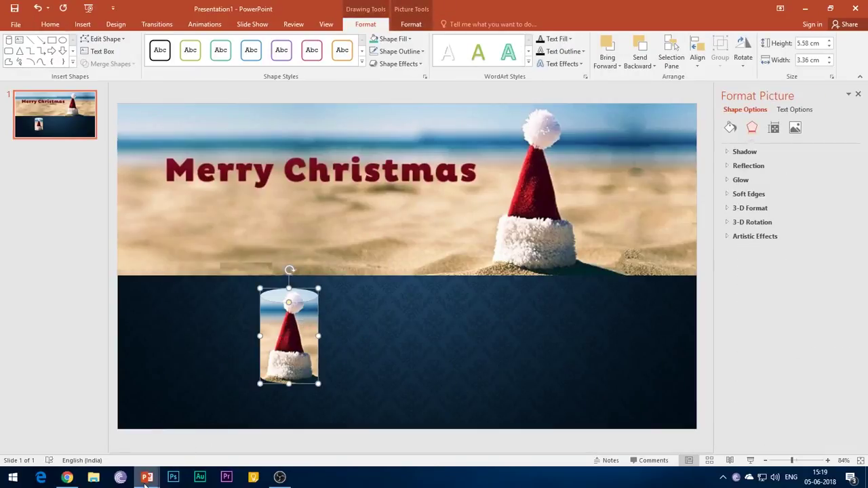
Copy both halves of the 3-D ring frame from slide 4 of the Burst presentation into the Christmas slide
{"action": "mouse_move", "coordinate": [147, 477]}
{"action": "left_click", "coordinate": [116, 436]}
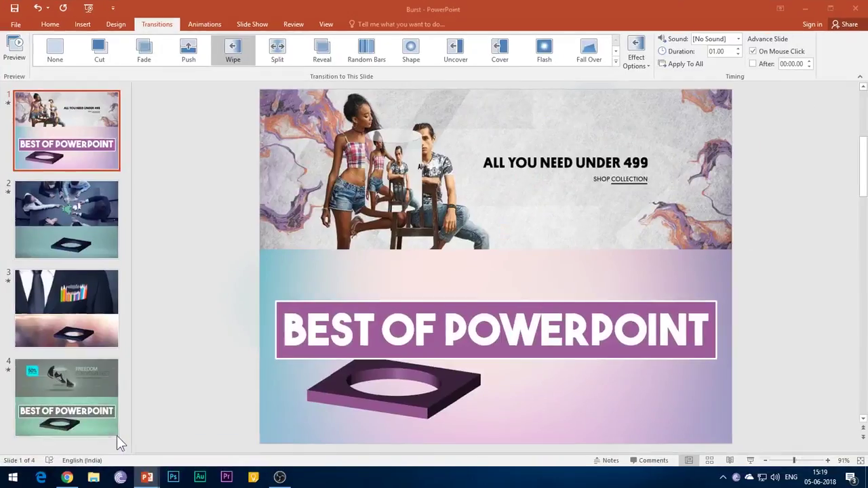
{"action": "left_click", "coordinate": [61, 405]}
{"action": "left_click", "coordinate": [483, 417]}
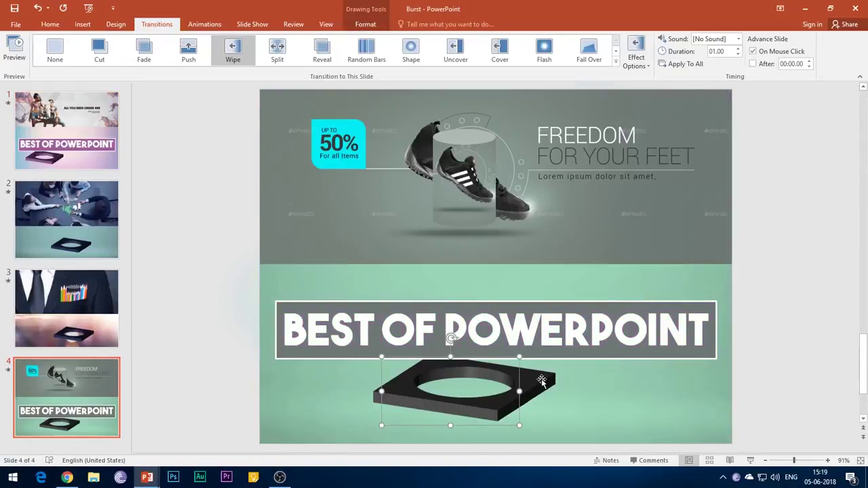
{"action": "left_click_drag", "start_coordinate": [540, 382], "coordinate": [548, 399]}
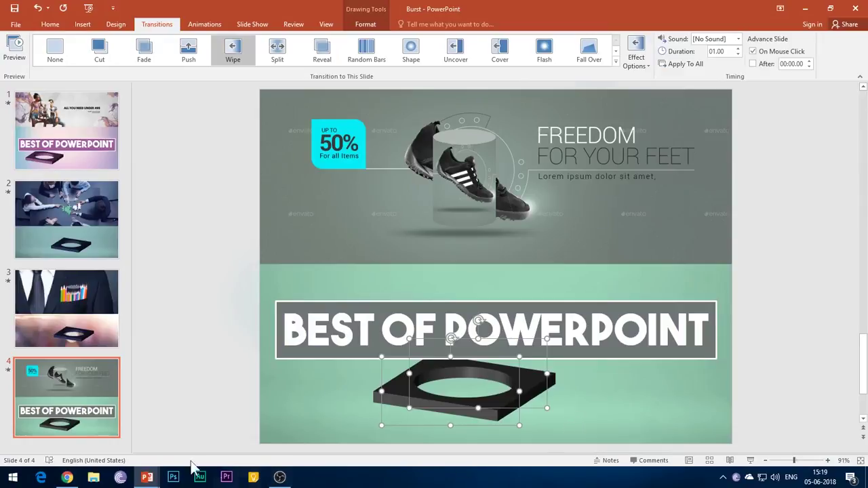
{"action": "left_click", "coordinate": [146, 477]}
{"action": "left_click", "coordinate": [209, 424]}
{"action": "key", "text": "ctrl+v"}
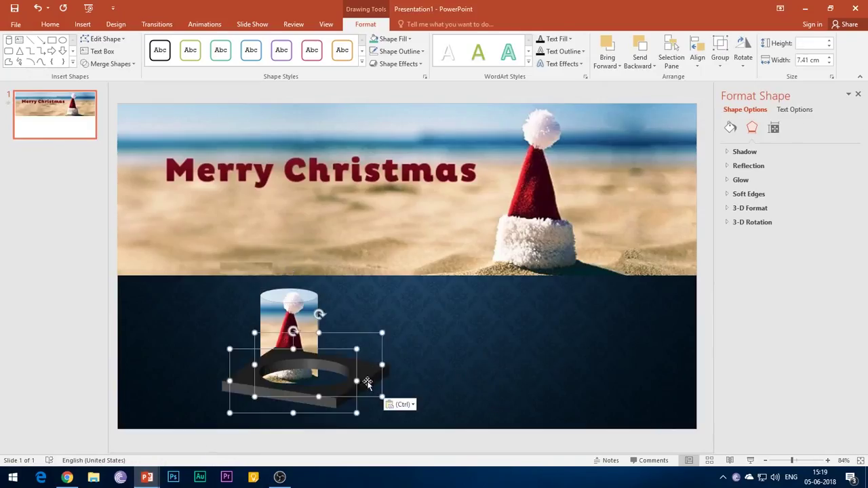
Place the pasted ring frame to the right of the can, below the Santa hat, and fill both halves with red
{"action": "left_click_drag", "start_coordinate": [326, 399], "coordinate": [531, 392]}
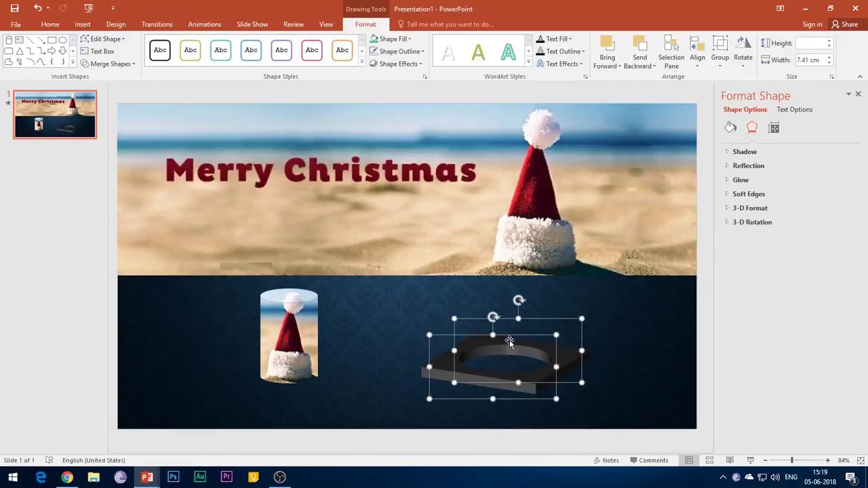
{"action": "left_click", "coordinate": [384, 39]}
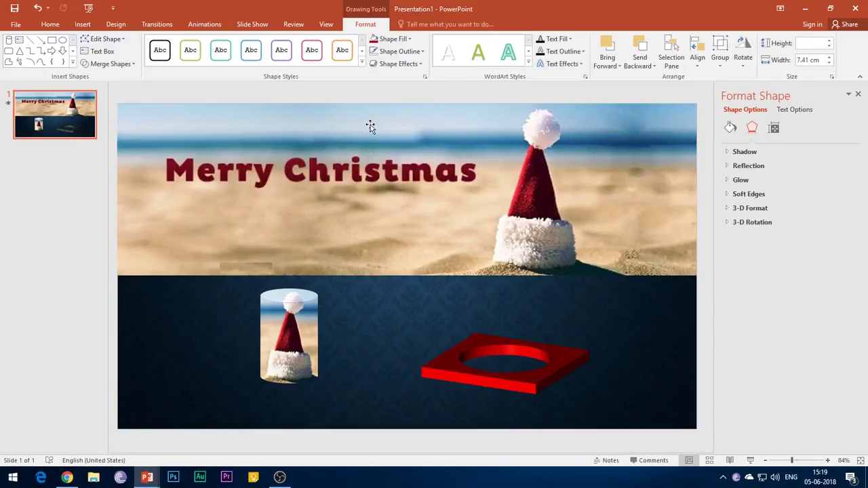
{"action": "left_click", "coordinate": [485, 376]}
{"action": "left_click_drag", "start_coordinate": [534, 387], "coordinate": [549, 392]}
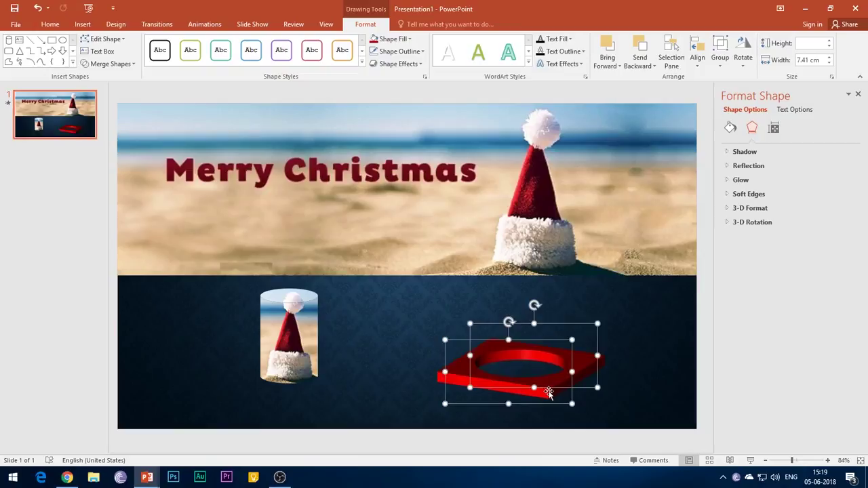
Move the picture-filled can up onto the Santa hat in the Christmas picture and centre it on the hat
{"action": "left_click", "coordinate": [292, 349]}
{"action": "left_click_drag", "start_coordinate": [292, 350], "coordinate": [537, 203]}
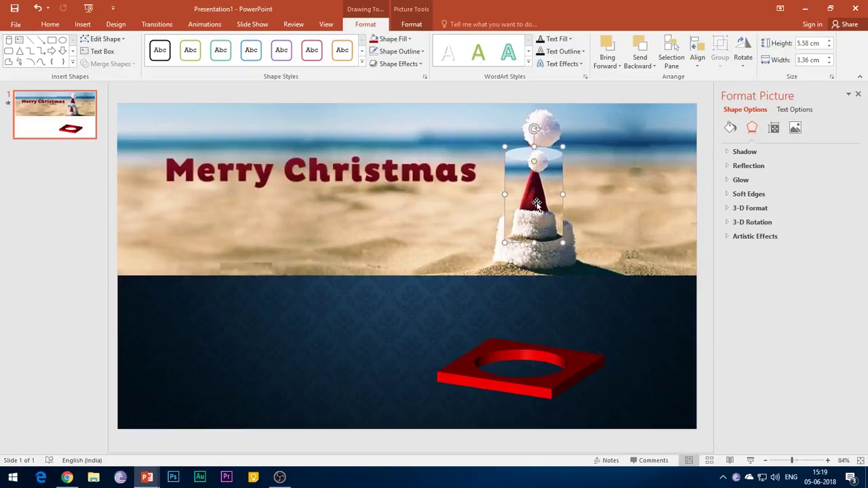
{"action": "key", "text": "Right"}
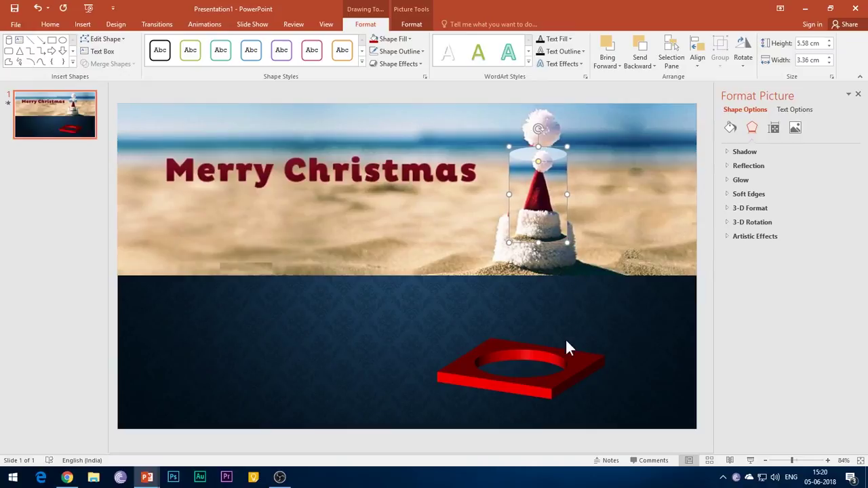
Shift both halves of the red ring frame horizontally to the right so its hole lines up beneath the can
{"action": "left_click", "coordinate": [539, 356]}
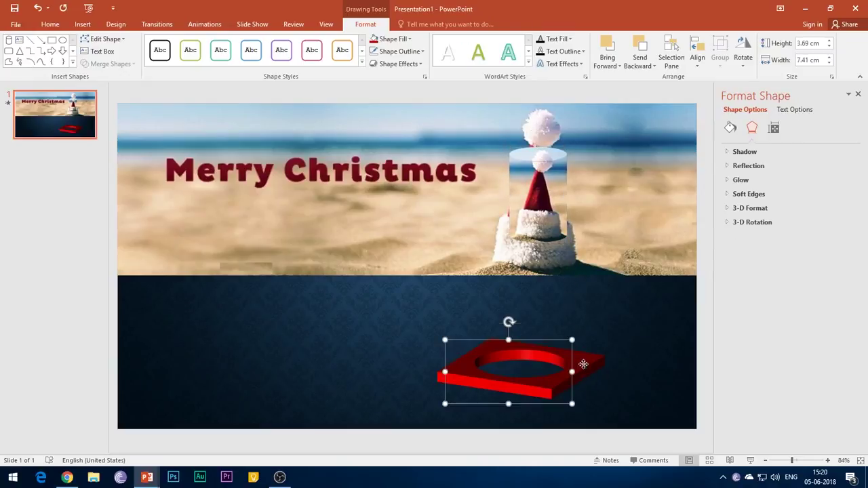
{"action": "left_click", "coordinate": [583, 365], "text": "shift"}
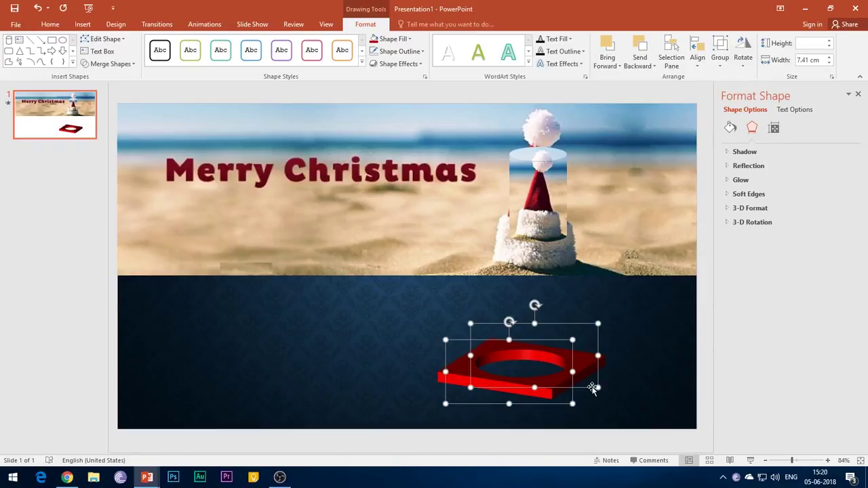
{"action": "key", "text": "Right"}
{"action": "key", "text": "Right"}
{"action": "key", "text": "Right"}
{"action": "key", "text": "Right"}
{"action": "key", "text": "Right"}
{"action": "key", "text": "Right"}
{"action": "key", "text": "Right"}
{"action": "key", "text": "Right"}
{"action": "key", "text": "Right"}
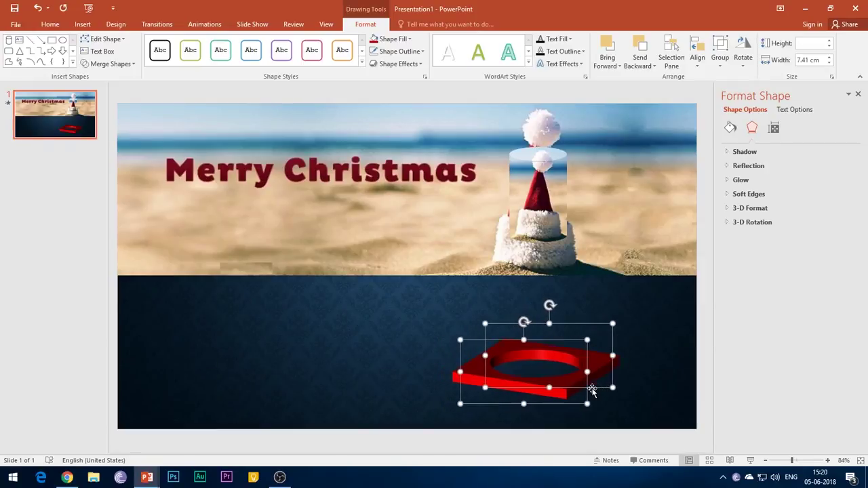
Move the can straight down from the Santa hat to the rear edge of the red ring frame
{"action": "left_click", "coordinate": [533, 197]}
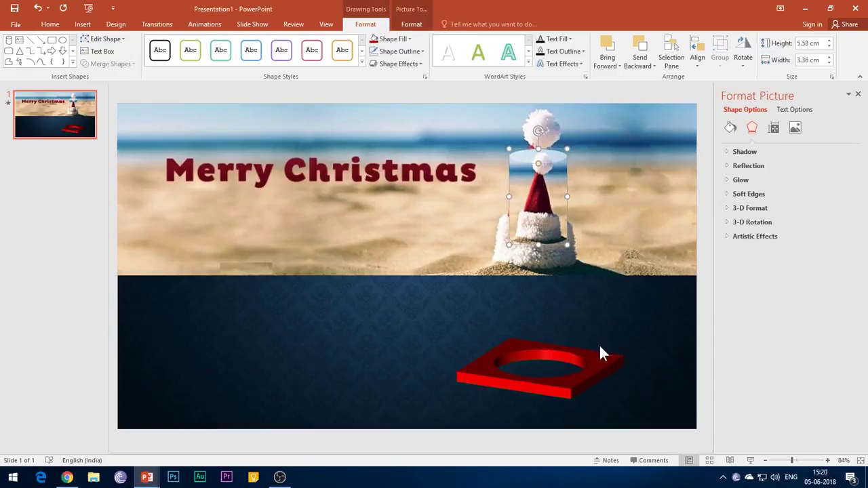
{"action": "key", "text": "Down"}
{"action": "key", "text": "Down"}
{"action": "key", "text": "Down"}
{"action": "key", "text": "Down"}
{"action": "key", "text": "Down"}
{"action": "key", "text": "Down"}
{"action": "key", "text": "Down"}
{"action": "key", "text": "Down"}
{"action": "key", "text": "Down"}
{"action": "key", "text": "Down"}
{"action": "key", "text": "Down"}
{"action": "key", "text": "Down"}
{"action": "key", "text": "Down"}
{"action": "key", "text": "Down"}
{"action": "key", "text": "Down"}
{"action": "key", "text": "Down"}
{"action": "key", "text": "Down"}
{"action": "key", "text": "Down"}
{"action": "key", "text": "Down"}
{"action": "key", "text": "Down"}
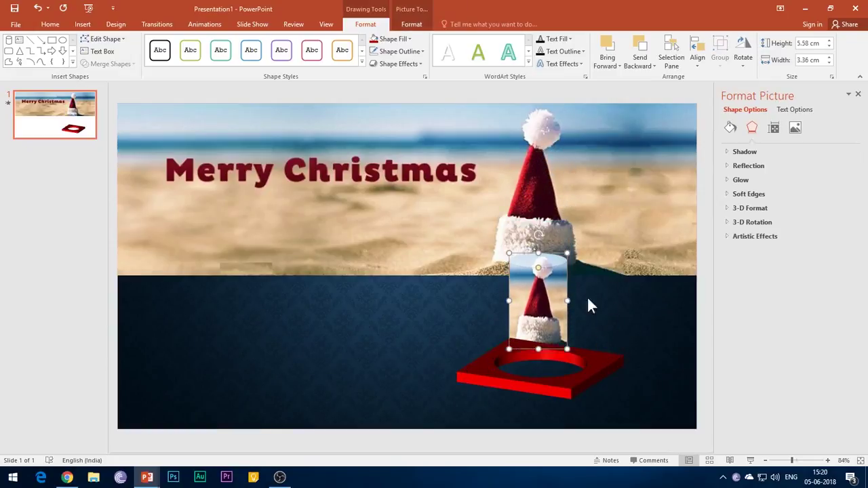
{"action": "key", "text": "Down"}
{"action": "key", "text": "Down"}
{"action": "key", "text": "Down"}
Bring the front half of the red ring frame to the front and send its back half backward behind the can
{"action": "left_click", "coordinate": [560, 392]}
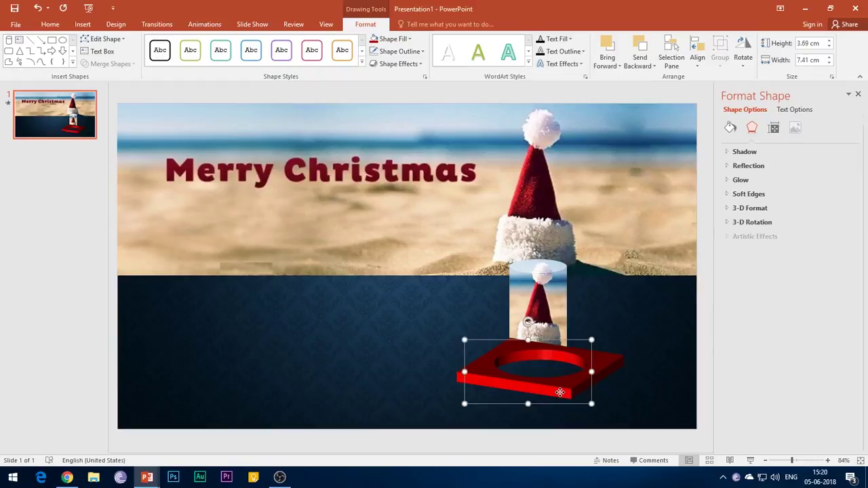
{"action": "right_click", "coordinate": [563, 398]}
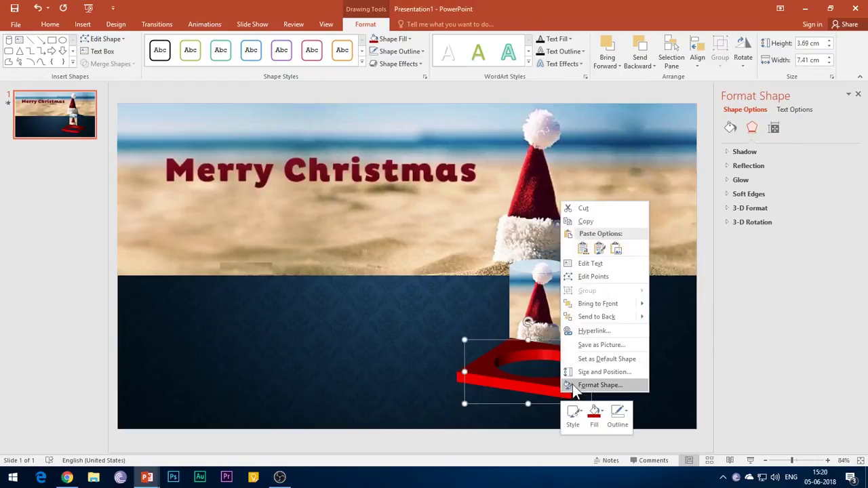
{"action": "left_click", "coordinate": [603, 306]}
{"action": "left_click_drag", "start_coordinate": [577, 380], "coordinate": [602, 364]}
{"action": "right_click", "coordinate": [602, 365]}
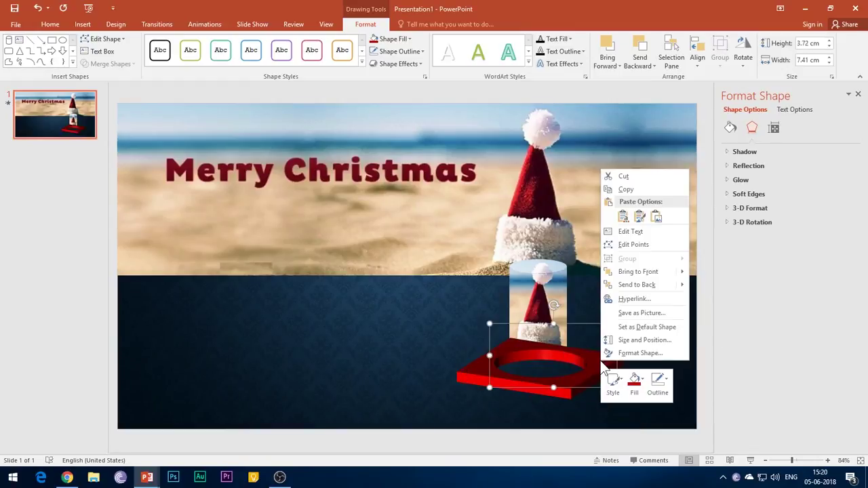
{"action": "left_click", "coordinate": [628, 285]}
Move the can down through the hole of the ring frame and partly back up to test the layering
{"action": "left_click_drag", "start_coordinate": [534, 300], "coordinate": [534, 348]}
{"action": "key", "text": "Down"}
{"action": "key", "text": "Down"}
{"action": "key", "text": "Down"}
{"action": "key", "text": "Down"}
{"action": "key", "text": "Down"}
{"action": "key", "text": "Down"}
{"action": "key", "text": "Down"}
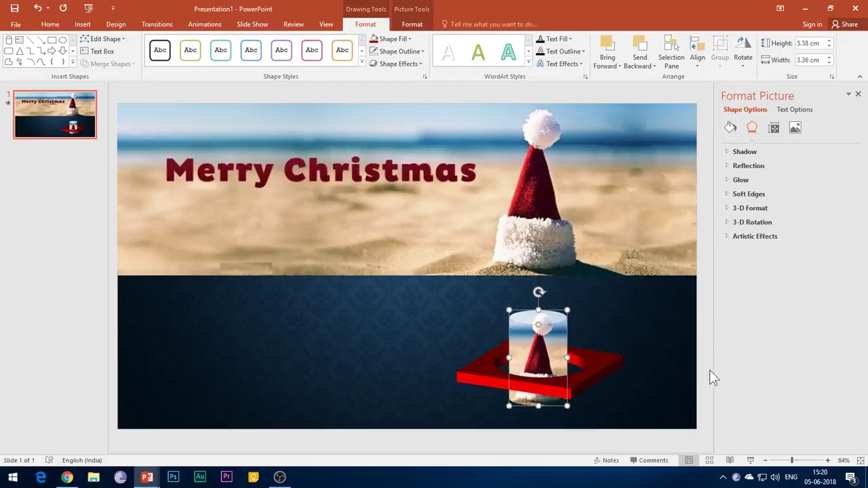
{"action": "key", "text": "Up"}
{"action": "key", "text": "Up"}
{"action": "key", "text": "Up"}
{"action": "key", "text": "Up"}
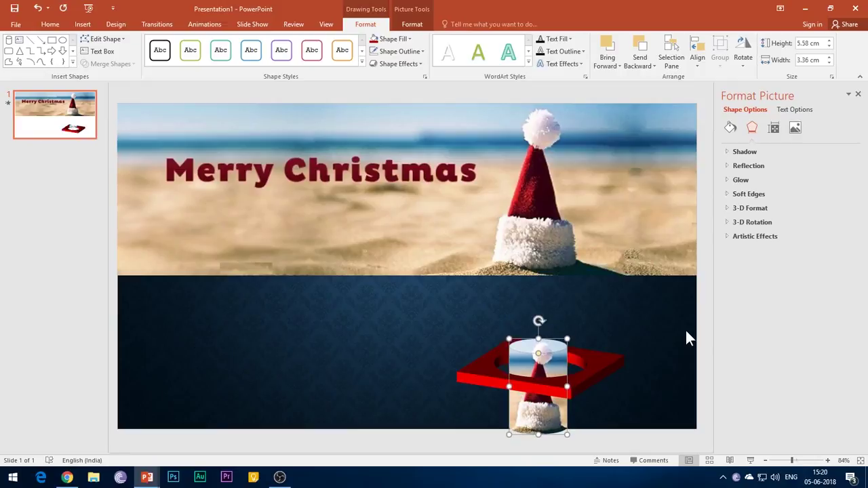
Nudge both halves of the ring frame slightly left and move the can straight up onto the Santa hat
{"action": "left_click", "coordinate": [577, 381], "text": "shift"}
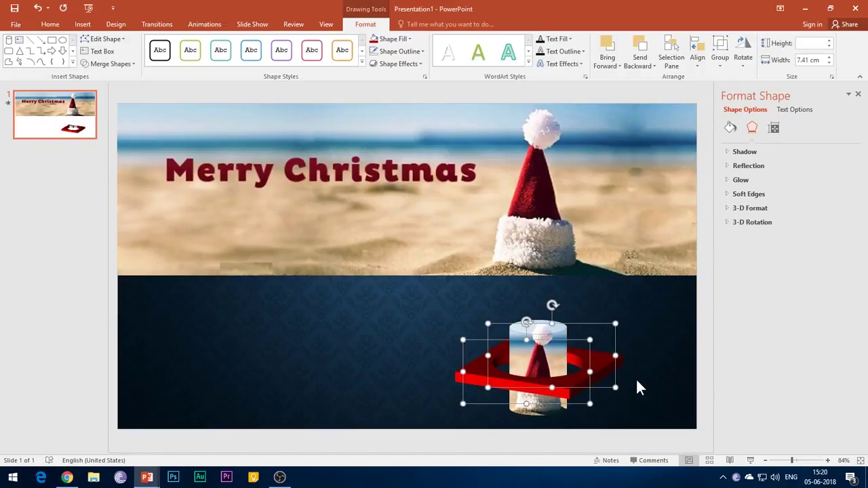
{"action": "left_click", "coordinate": [506, 363]}
{"action": "left_click", "coordinate": [509, 363]}
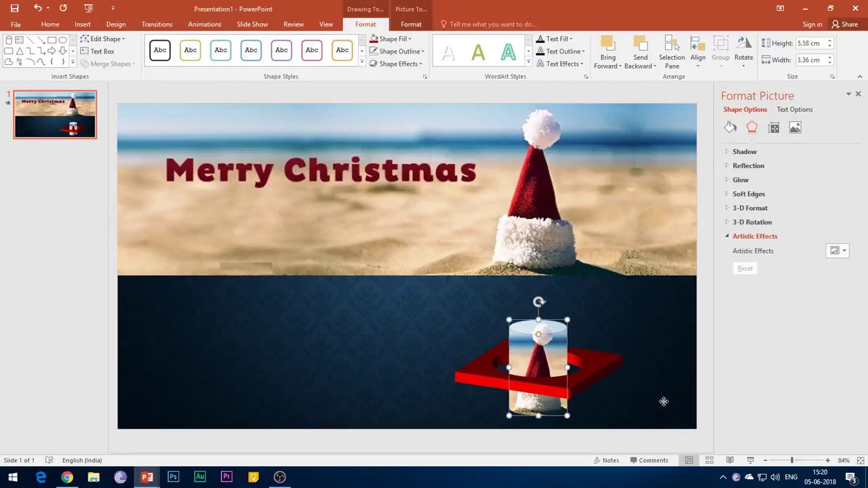
{"action": "key", "text": "Up"}
{"action": "key", "text": "Up"}
{"action": "key", "text": "Up"}
{"action": "key", "text": "Up"}
{"action": "key", "text": "Up"}
{"action": "key", "text": "Up"}
{"action": "key", "text": "Up"}
{"action": "key", "text": "Up"}
{"action": "key", "text": "Up"}
{"action": "key", "text": "Up"}
{"action": "key", "text": "Up"}
{"action": "key", "text": "Up"}
{"action": "key", "text": "Up"}
{"action": "key", "text": "Up"}
{"action": "key", "text": "Up"}
{"action": "key", "text": "Up"}
{"action": "key", "text": "Up"}
{"action": "key", "text": "Up"}
{"action": "key", "text": "Up"}
{"action": "key", "text": "Up"}
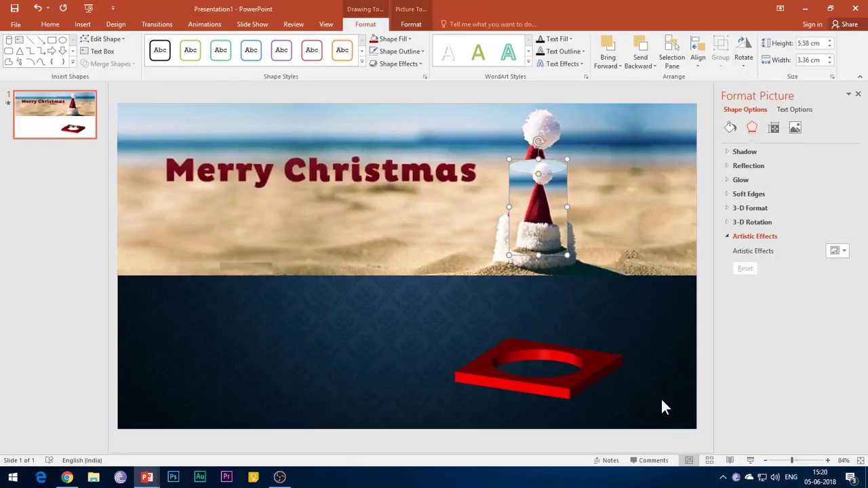
Nudge the can slightly upward so its picture sits higher over the Santa hat
{"action": "key", "text": "Up"}
{"action": "key", "text": "Up"}
{"action": "key", "text": "Up"}
{"action": "key", "text": "Up"}
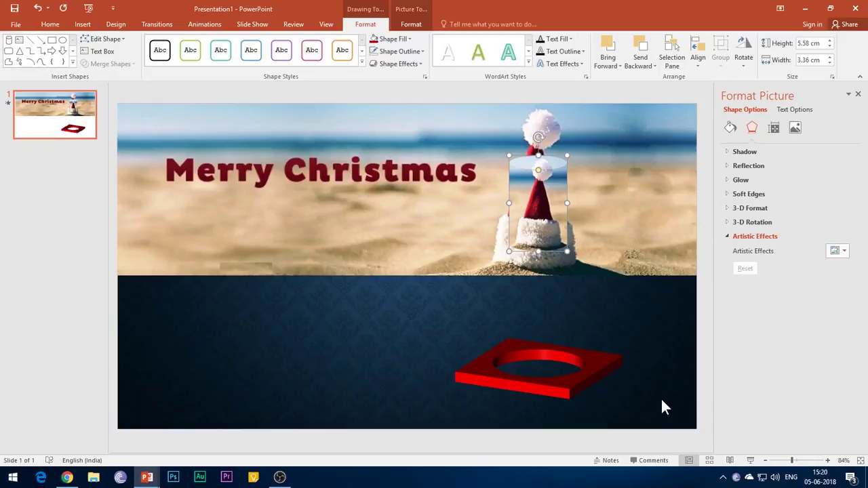
{"action": "key", "text": "Up"}
{"action": "key", "text": "Up"}
{"action": "key", "text": "Up"}
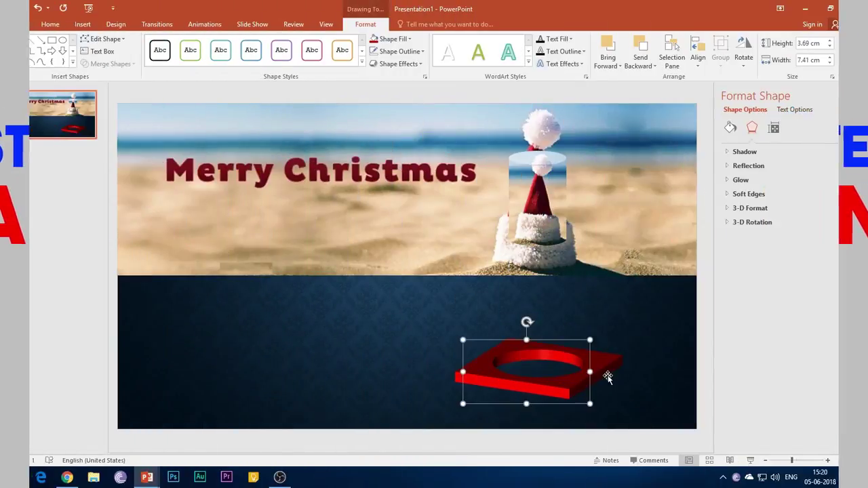
Add the Spinner entrance effect to both halves of the red ring frame and show the slide's list of animations
{"action": "left_click", "coordinate": [204, 24]}
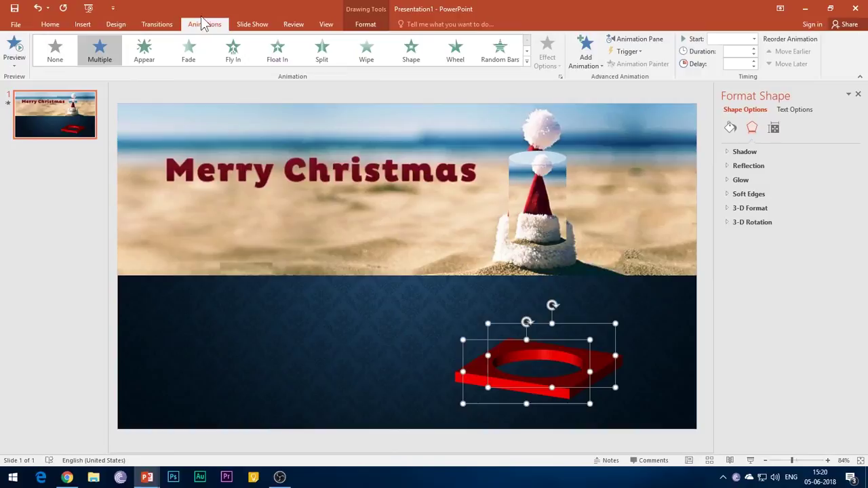
{"action": "left_click", "coordinate": [586, 54]}
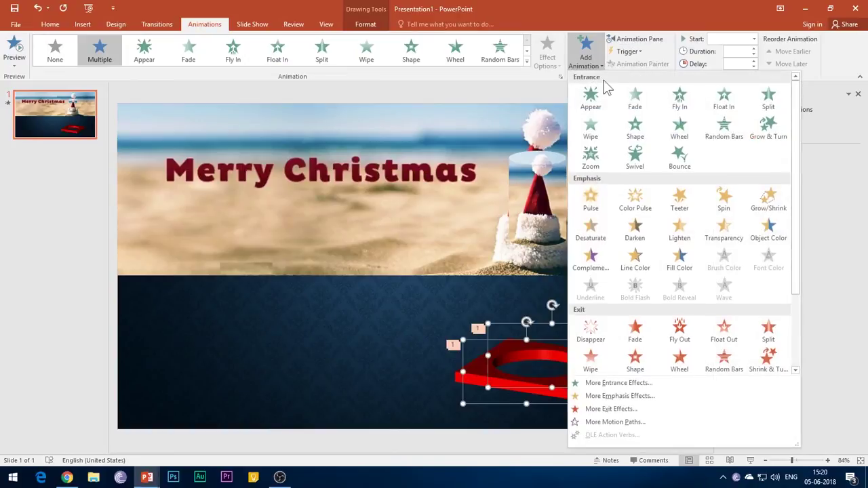
{"action": "left_click", "coordinate": [612, 383]}
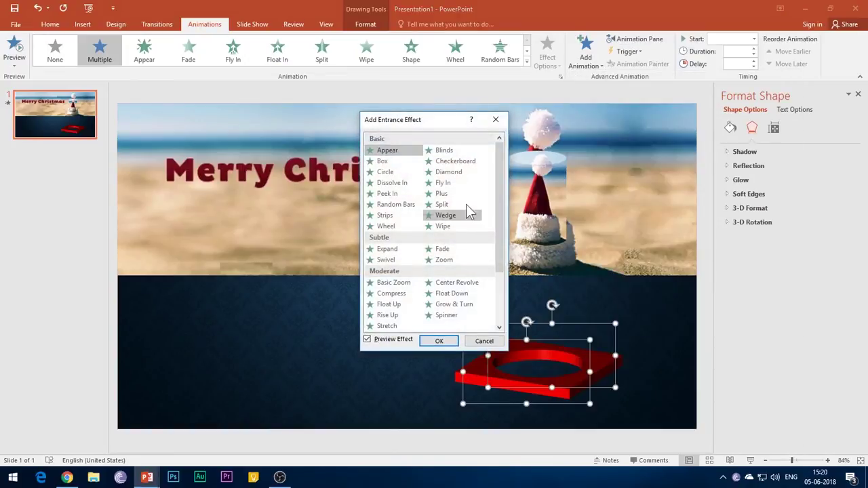
{"action": "left_click", "coordinate": [446, 315]}
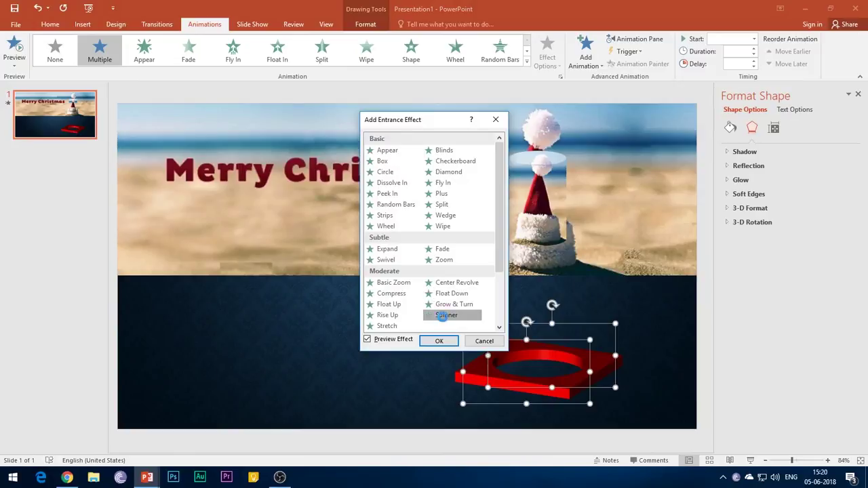
{"action": "left_click", "coordinate": [439, 341]}
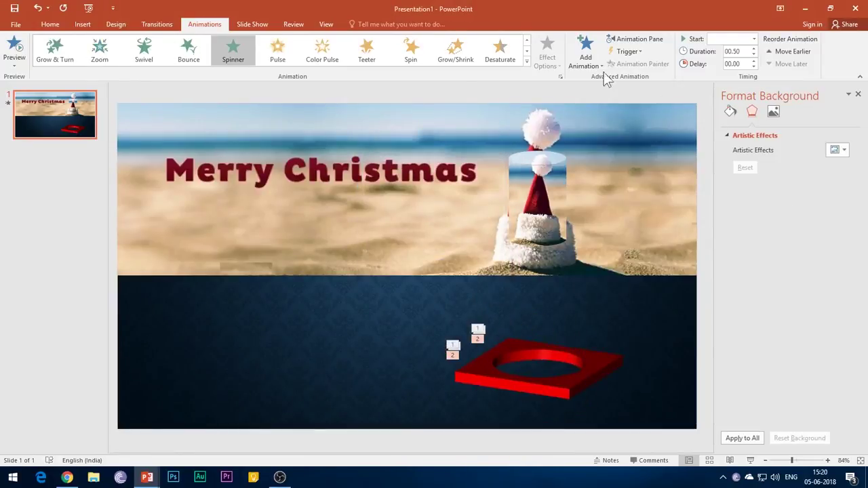
{"action": "left_click", "coordinate": [633, 39]}
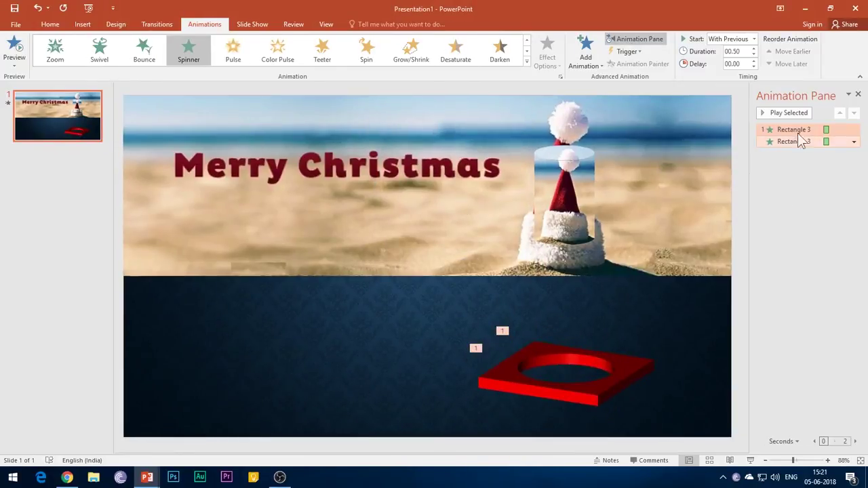
Review the timing settings of the ring frame's Spinner animations
{"action": "right_click", "coordinate": [792, 131]}
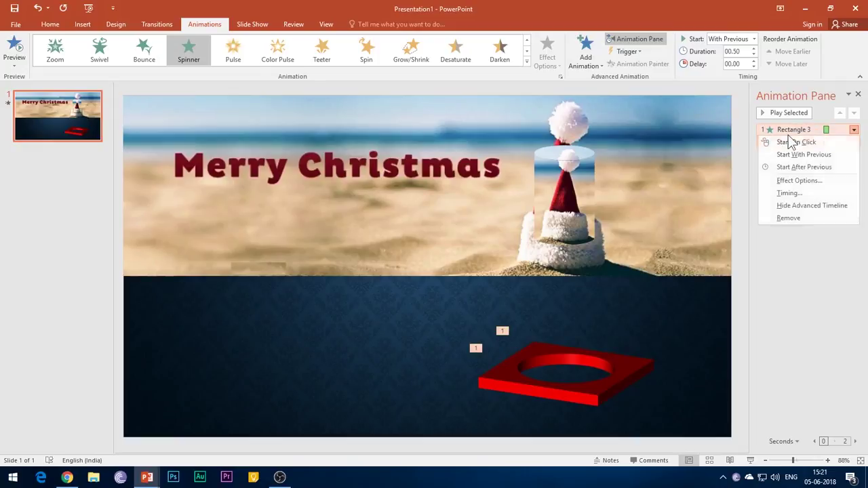
{"action": "left_click", "coordinate": [800, 181]}
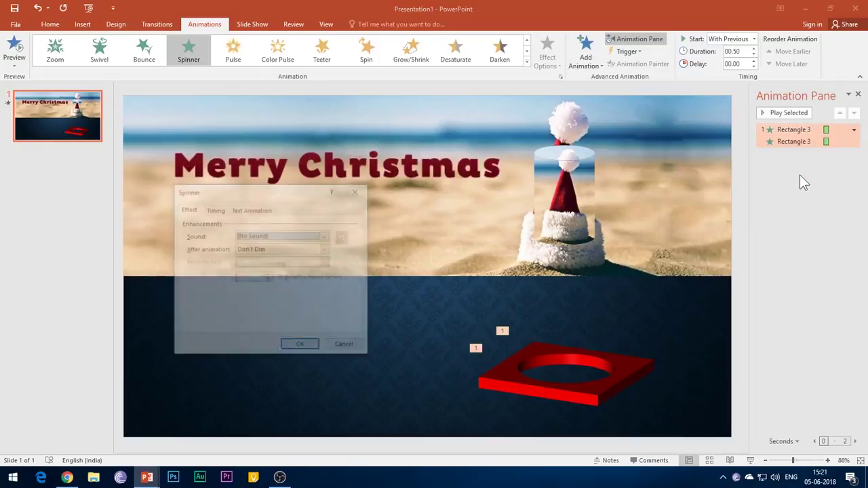
{"action": "left_click", "coordinate": [216, 210]}
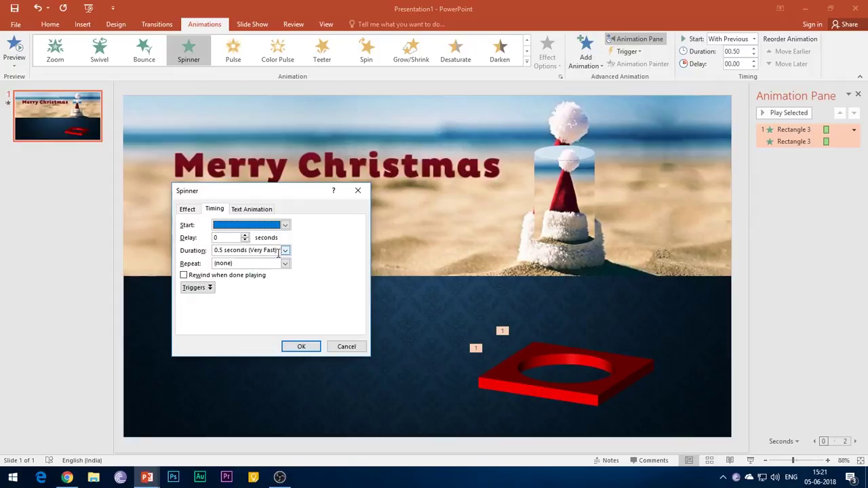
{"action": "left_click", "coordinate": [285, 225]}
{"action": "left_click", "coordinate": [285, 226]}
{"action": "left_click", "coordinate": [303, 347]}
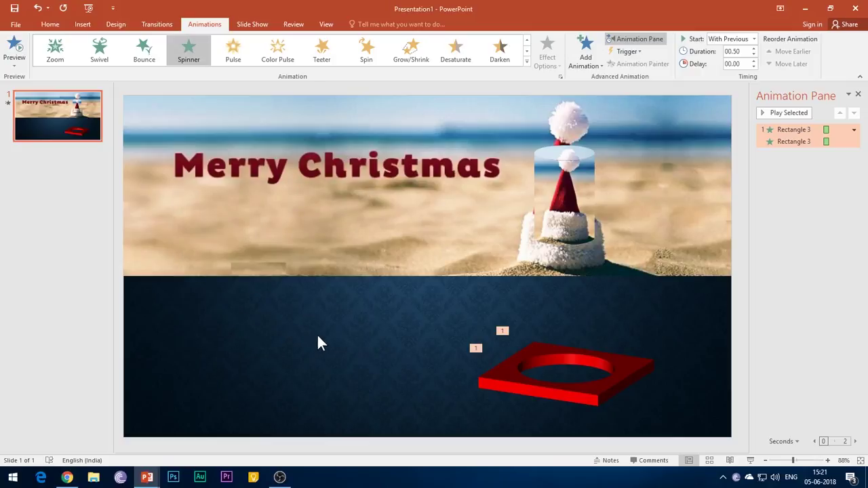
{"action": "left_click", "coordinate": [390, 337]}
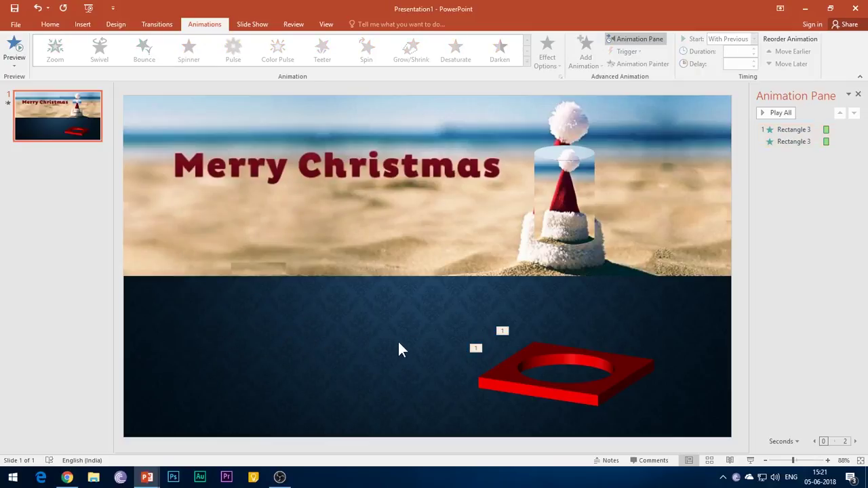
Add the Fly In entrance effect to the can on the Santa hat
{"action": "left_click", "coordinate": [565, 203]}
{"action": "left_click", "coordinate": [586, 63]}
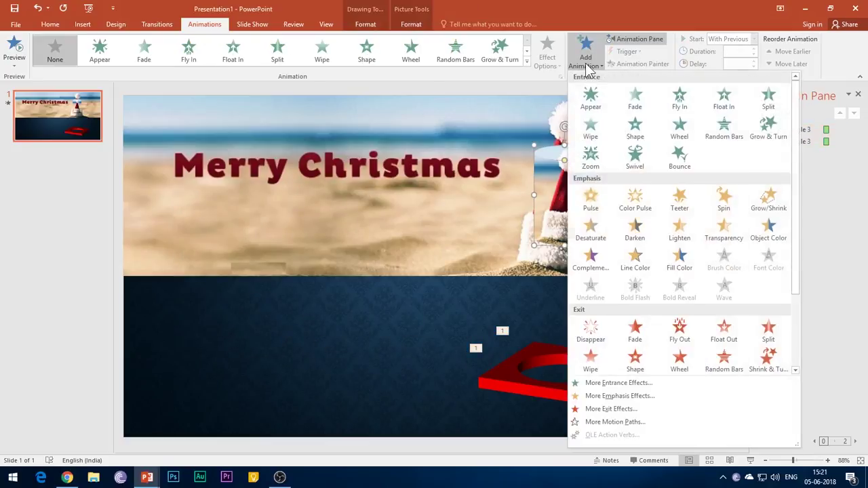
{"action": "left_click", "coordinate": [679, 99]}
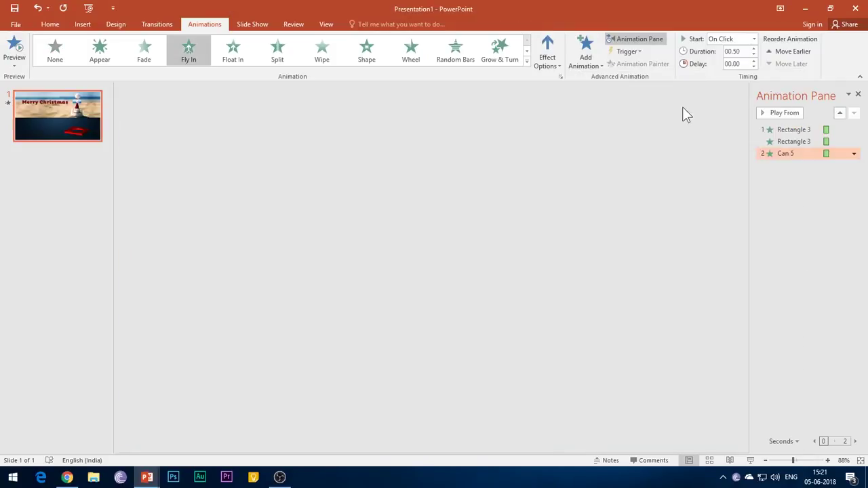
Set the can's Fly In animation to start After Previous with a duration of 1 second (Fast)
{"action": "left_click", "coordinate": [854, 153]}
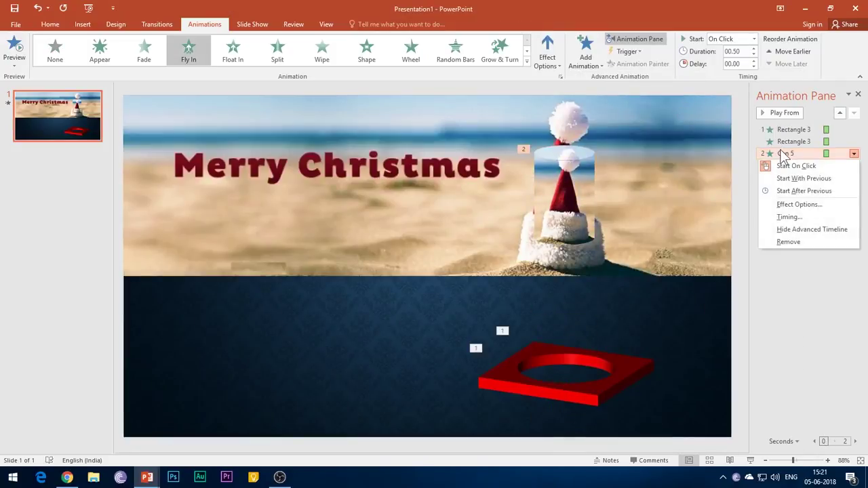
{"action": "left_click", "coordinate": [798, 205]}
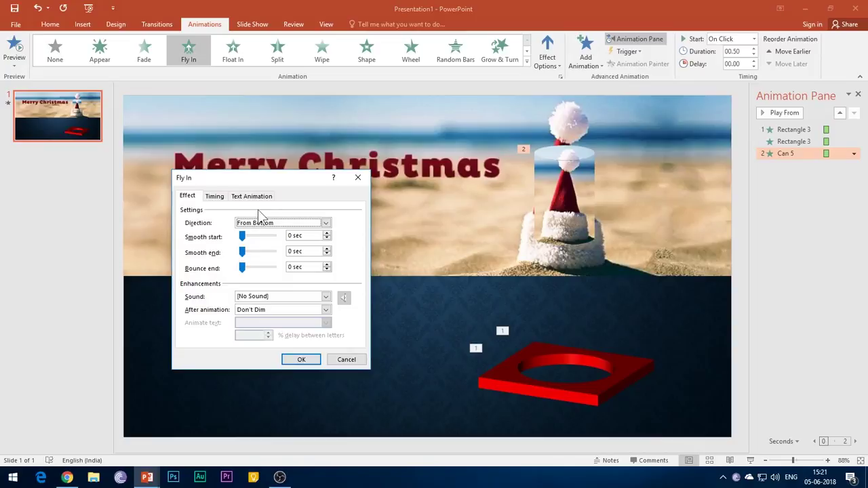
{"action": "left_click", "coordinate": [215, 196]}
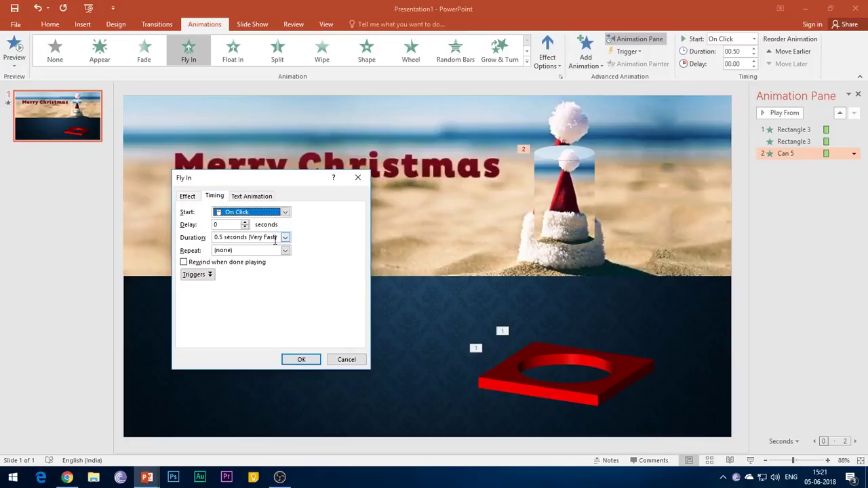
{"action": "left_click", "coordinate": [284, 214]}
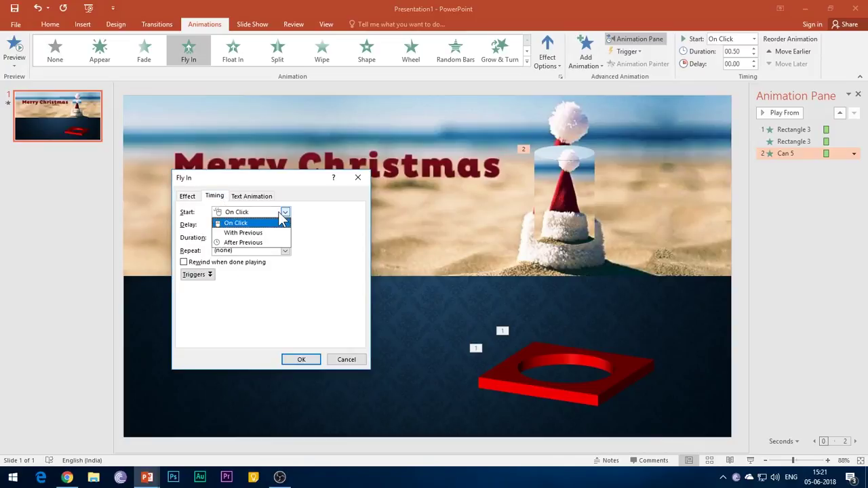
{"action": "left_click", "coordinate": [272, 242]}
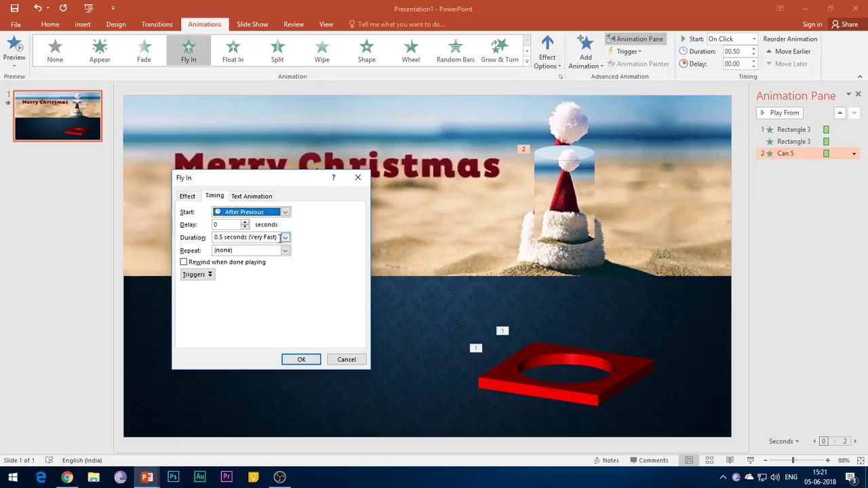
{"action": "left_click", "coordinate": [285, 238]}
{"action": "left_click", "coordinate": [257, 274]}
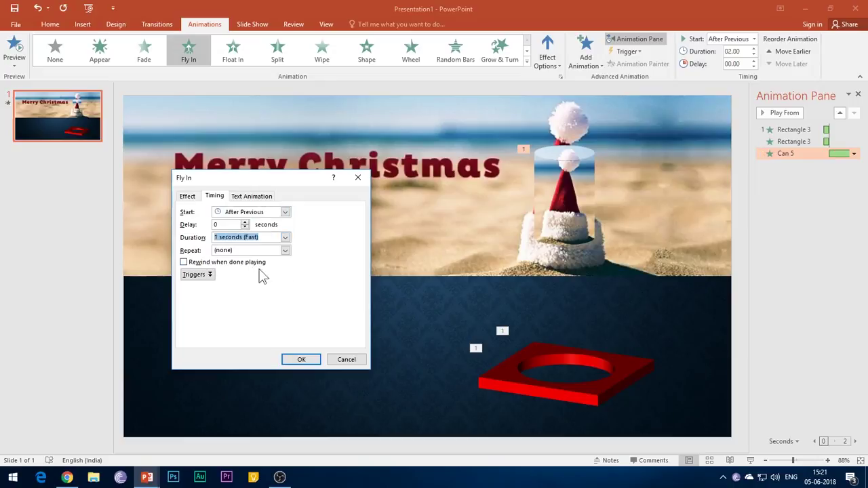
{"action": "left_click", "coordinate": [300, 360]}
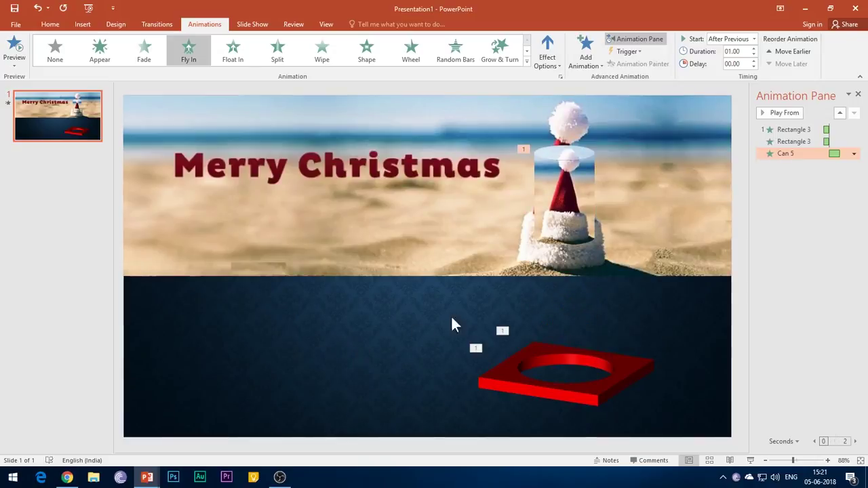
Add a Grow/Shrink emphasis effect to the can as a further animation
{"action": "left_click", "coordinate": [574, 207]}
{"action": "left_click", "coordinate": [586, 51]}
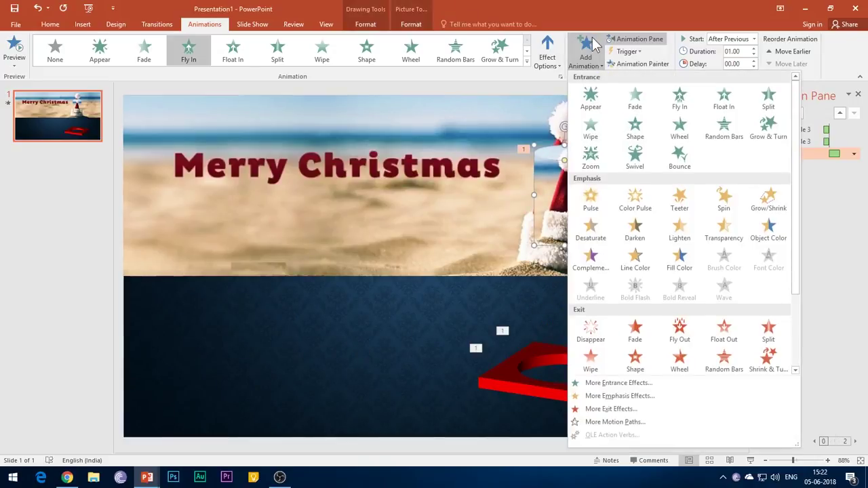
{"action": "left_click", "coordinate": [769, 201]}
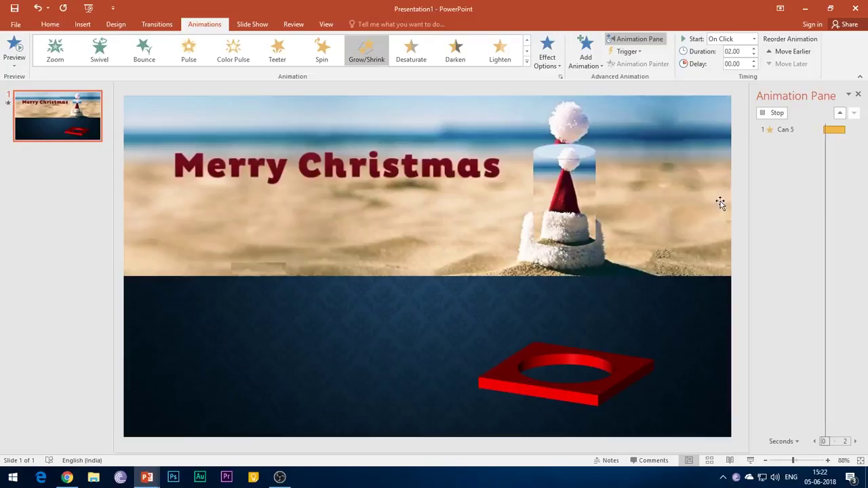
Set the can's Grow/Shrink animation to the Huge size of 400% and make it start After Previous
{"action": "right_click", "coordinate": [783, 167]}
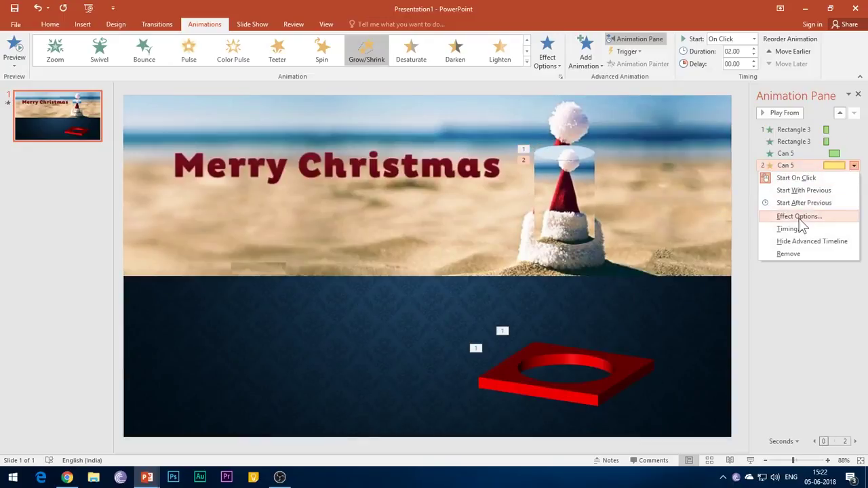
{"action": "left_click", "coordinate": [801, 215]}
{"action": "left_click", "coordinate": [327, 218]}
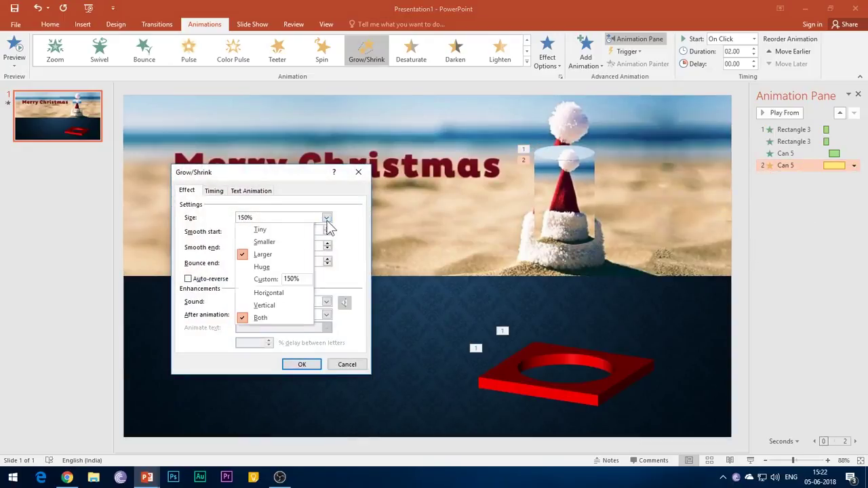
{"action": "left_click", "coordinate": [265, 268]}
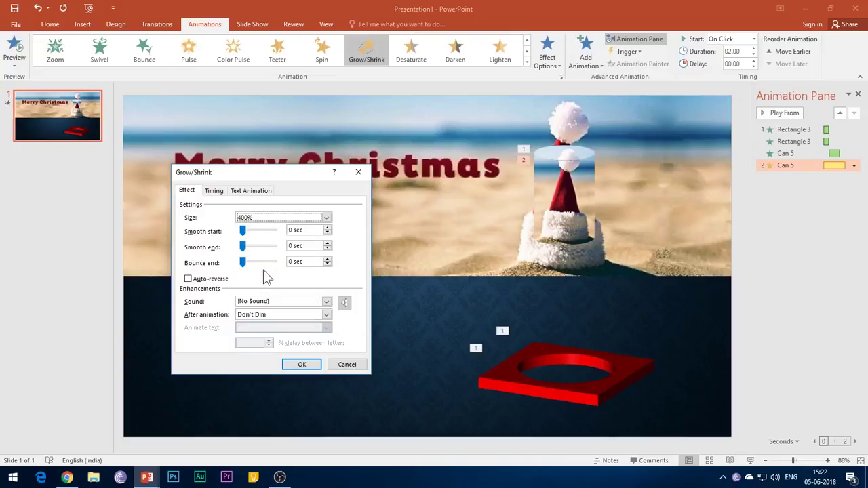
{"action": "left_click", "coordinate": [215, 192]}
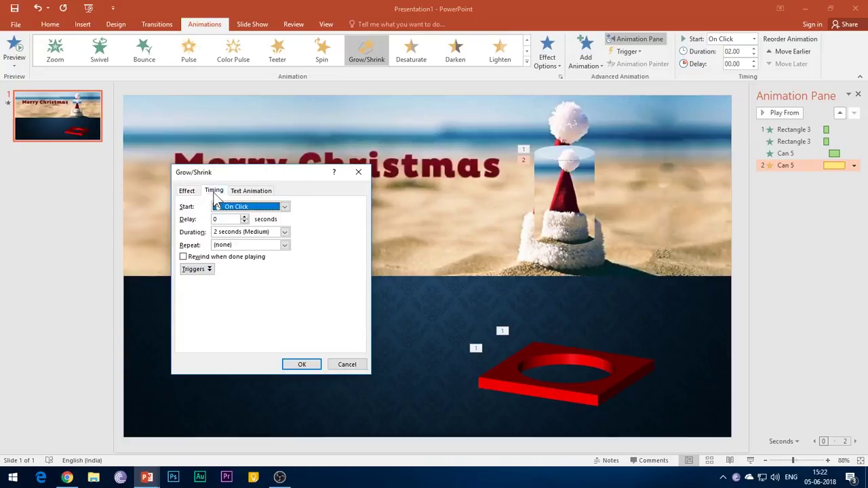
{"action": "left_click", "coordinate": [276, 208]}
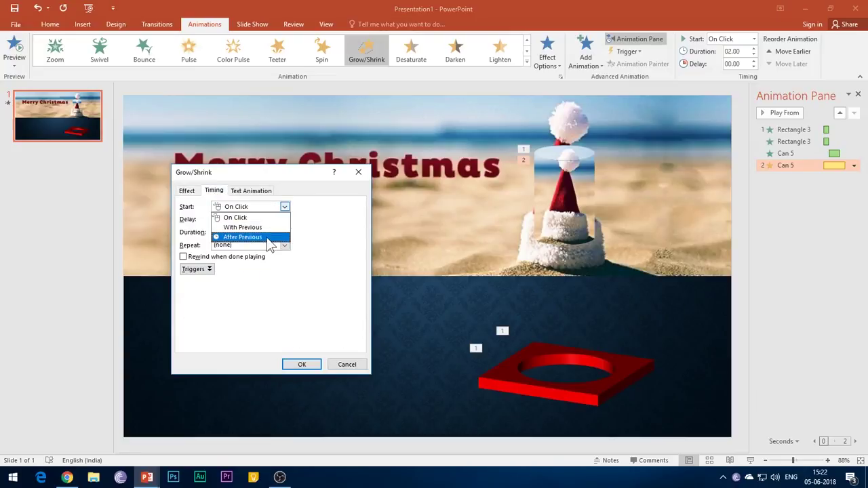
{"action": "left_click", "coordinate": [267, 238]}
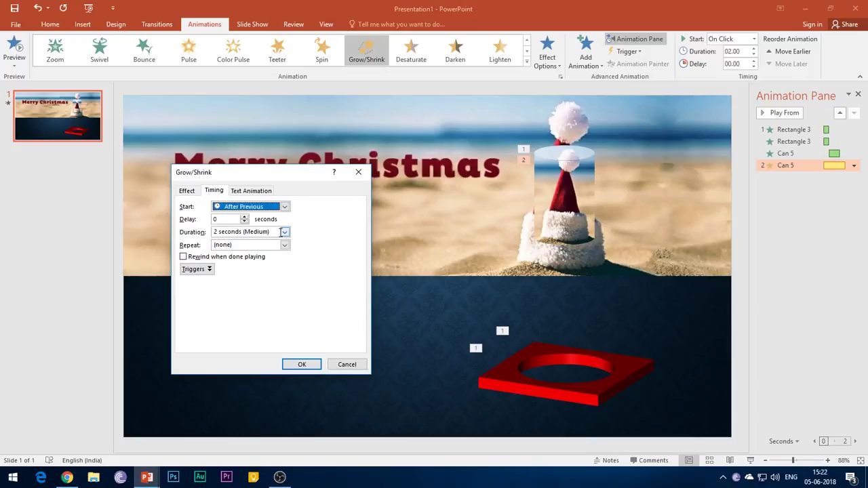
{"action": "left_click", "coordinate": [303, 365]}
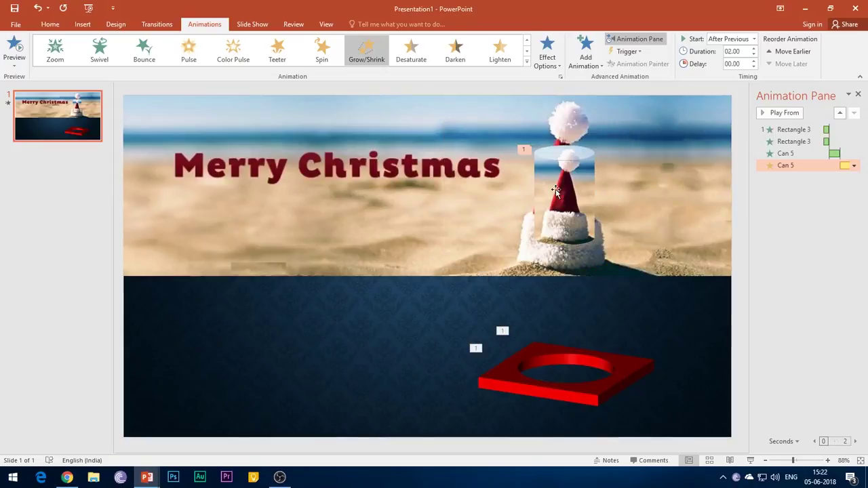
Add the Dissolve Out exit effect to the can on the Santa hat
{"action": "left_click", "coordinate": [555, 191]}
{"action": "left_click", "coordinate": [596, 54]}
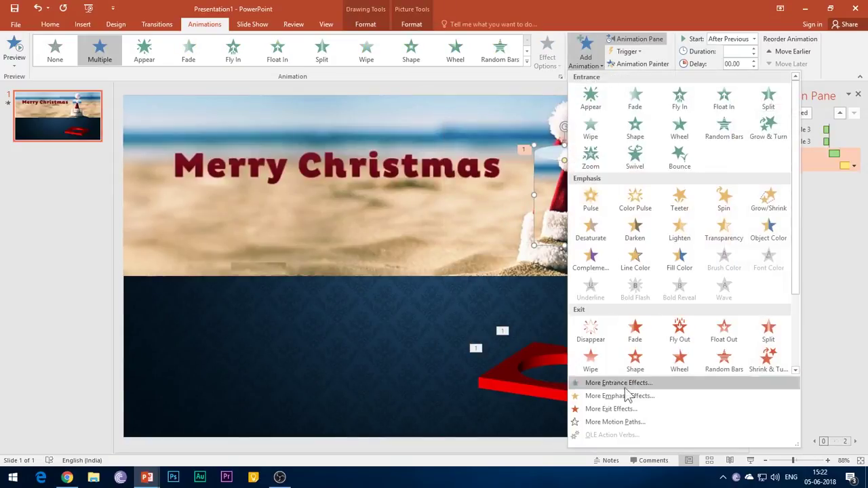
{"action": "left_click", "coordinate": [610, 409]}
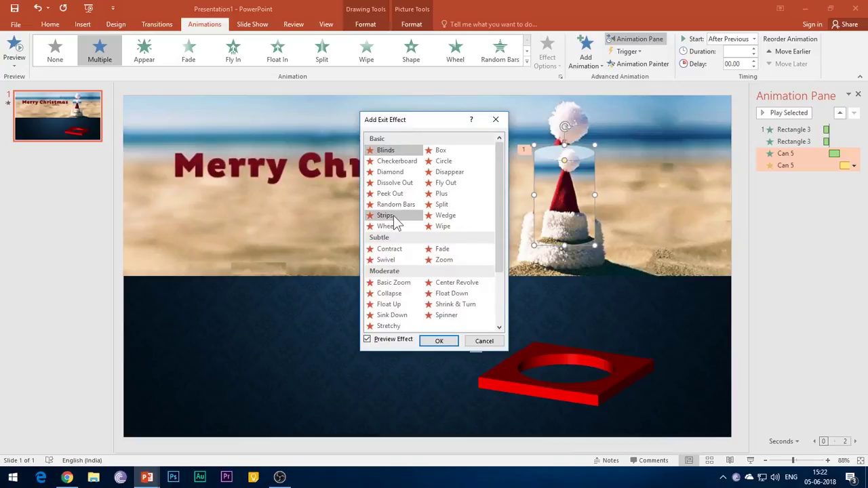
{"action": "left_click", "coordinate": [394, 183]}
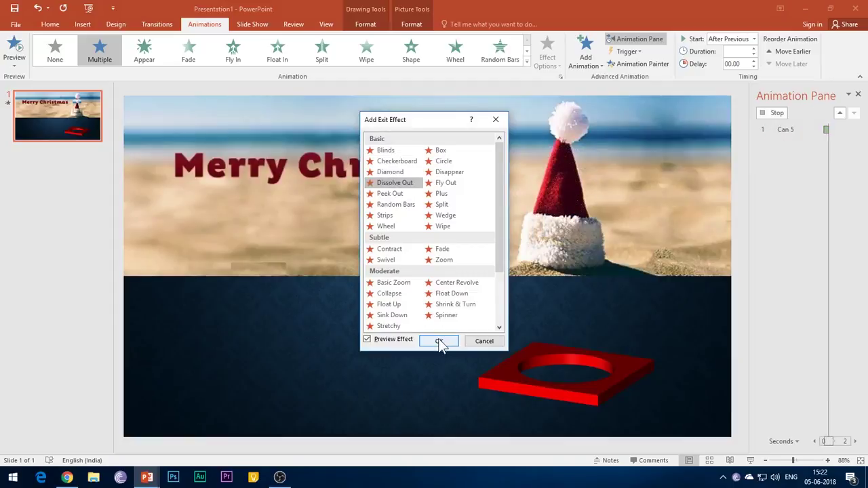
{"action": "left_click", "coordinate": [441, 342]}
Set the can's Dissolve Out animation to start With Previous with a duration of 1 second (Fast)
{"action": "right_click", "coordinate": [779, 177]}
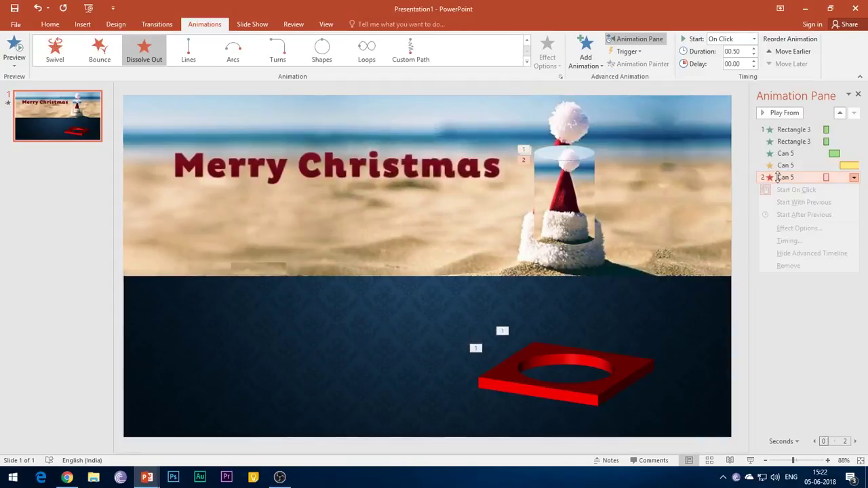
{"action": "left_click", "coordinate": [789, 226]}
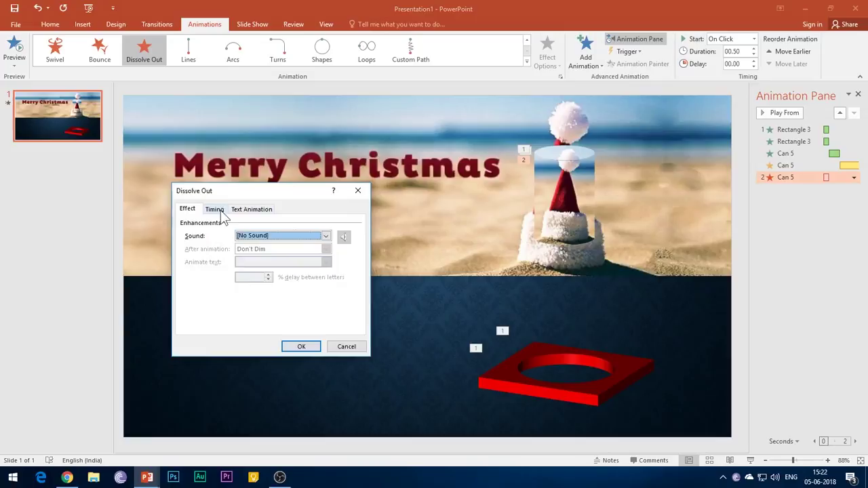
{"action": "left_click", "coordinate": [214, 209]}
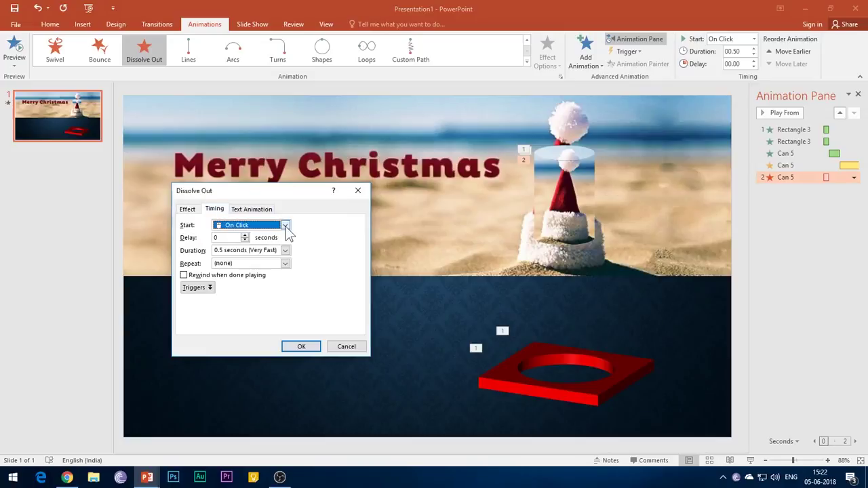
{"action": "left_click", "coordinate": [286, 228]}
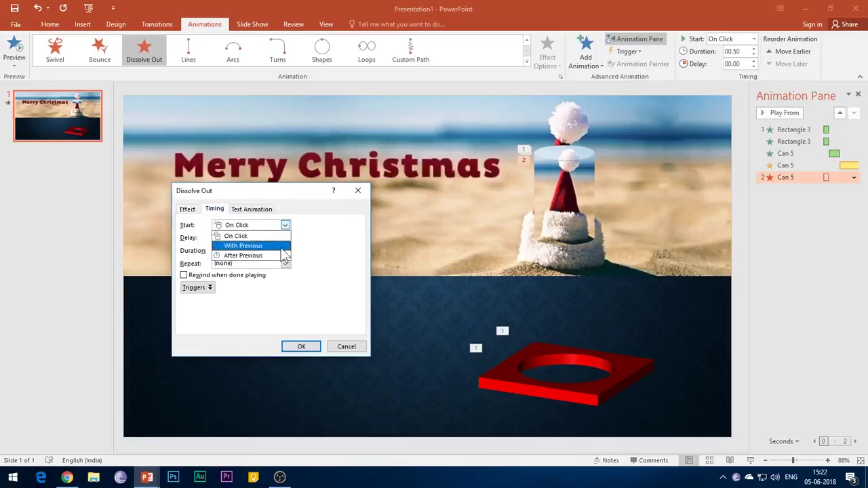
{"action": "left_click", "coordinate": [281, 248]}
{"action": "left_click", "coordinate": [286, 251]}
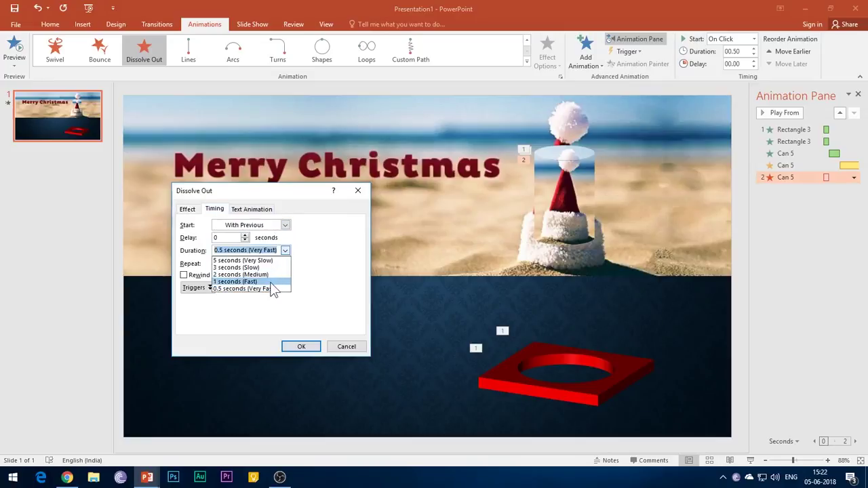
{"action": "left_click", "coordinate": [276, 283]}
{"action": "left_click", "coordinate": [294, 344]}
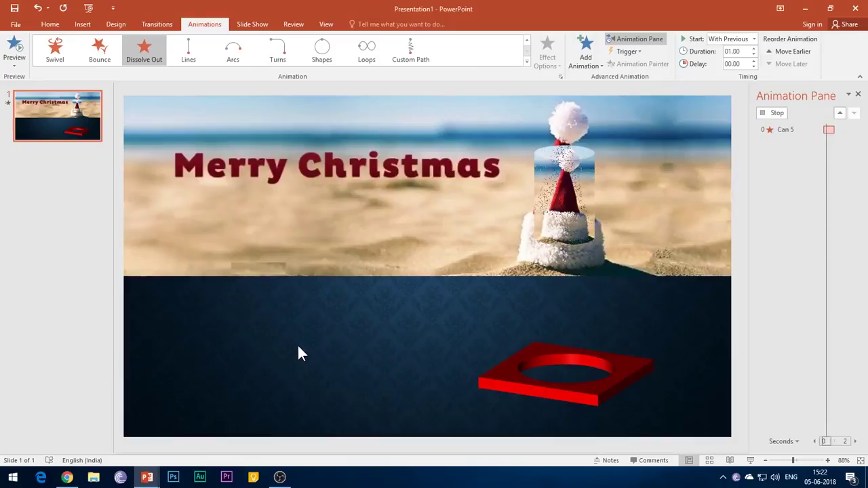
Add the Fade entrance effect to the Merry Christmas beach picture
{"action": "left_click", "coordinate": [347, 262]}
{"action": "left_click", "coordinate": [600, 66]}
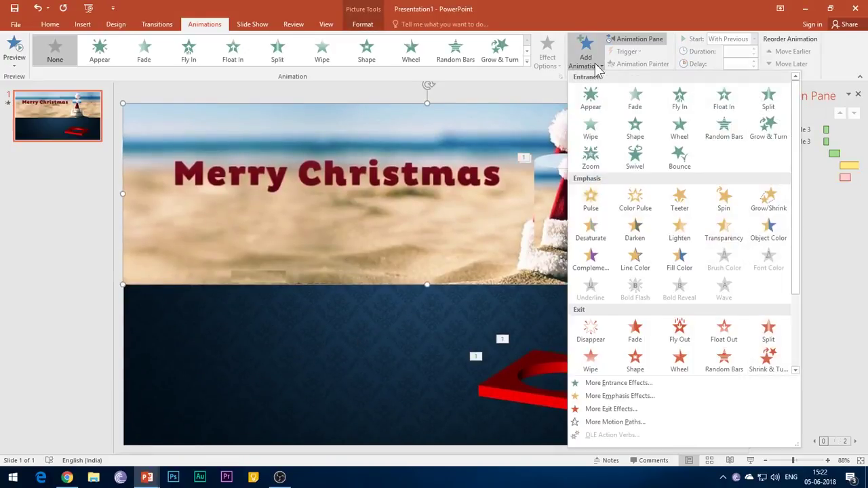
{"action": "left_click", "coordinate": [636, 102]}
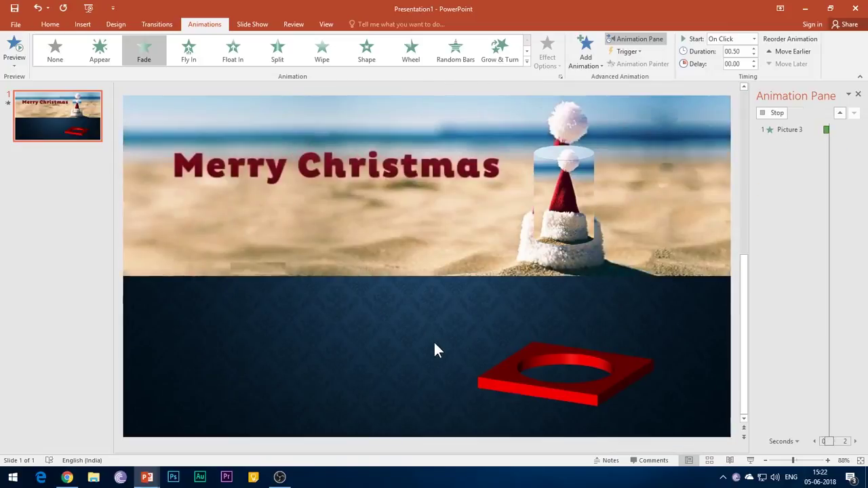
Set the picture's Fade animation to start With Previous with a 0.3-second delay and a duration of 1 second (Fast)
{"action": "right_click", "coordinate": [789, 189]}
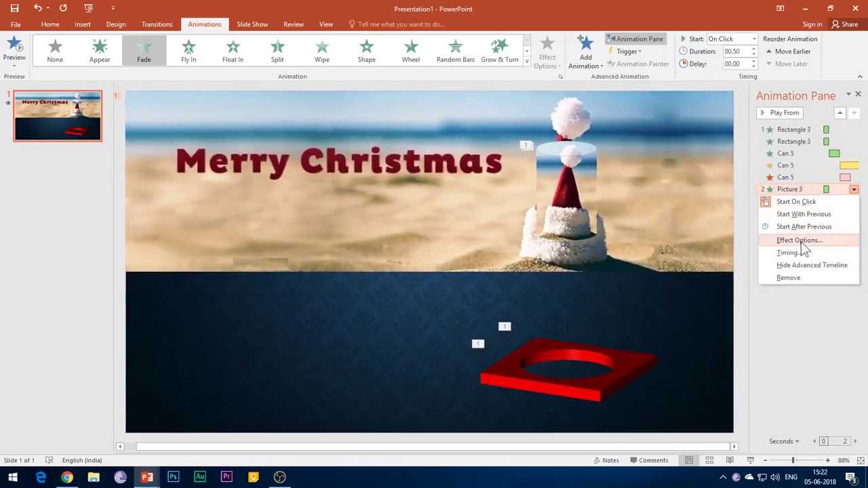
{"action": "left_click", "coordinate": [801, 240]}
{"action": "left_click", "coordinate": [214, 209]}
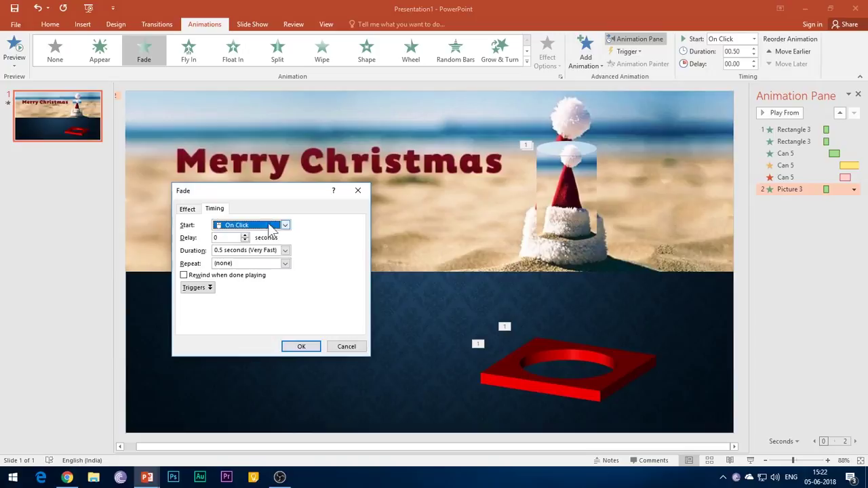
{"action": "left_click", "coordinate": [285, 225]}
{"action": "left_click", "coordinate": [290, 245]}
{"action": "left_click", "coordinate": [239, 237]}
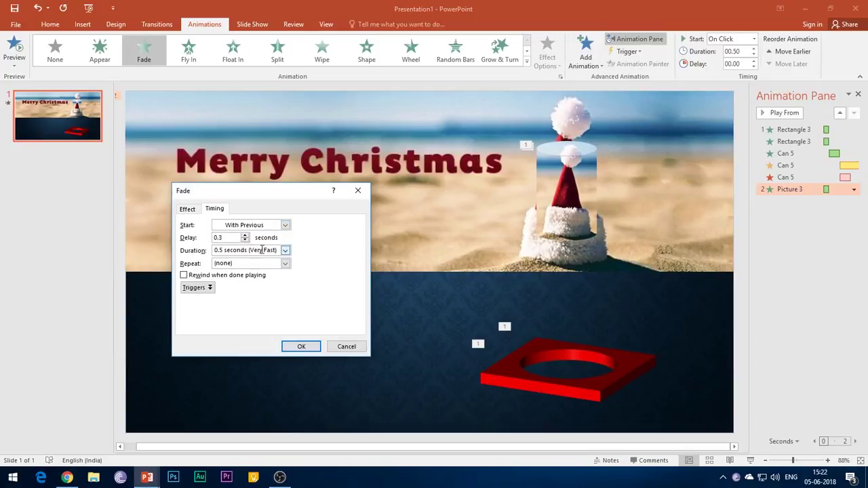
{"action": "left_click", "coordinate": [285, 251]}
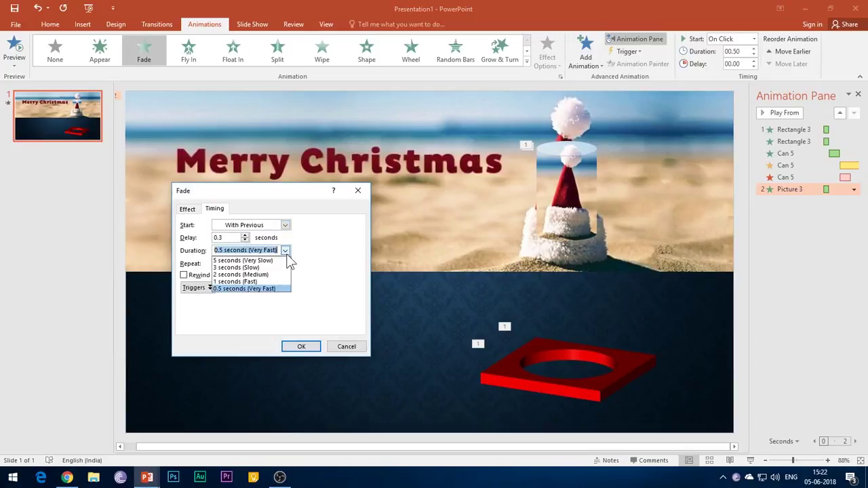
{"action": "left_click", "coordinate": [266, 284]}
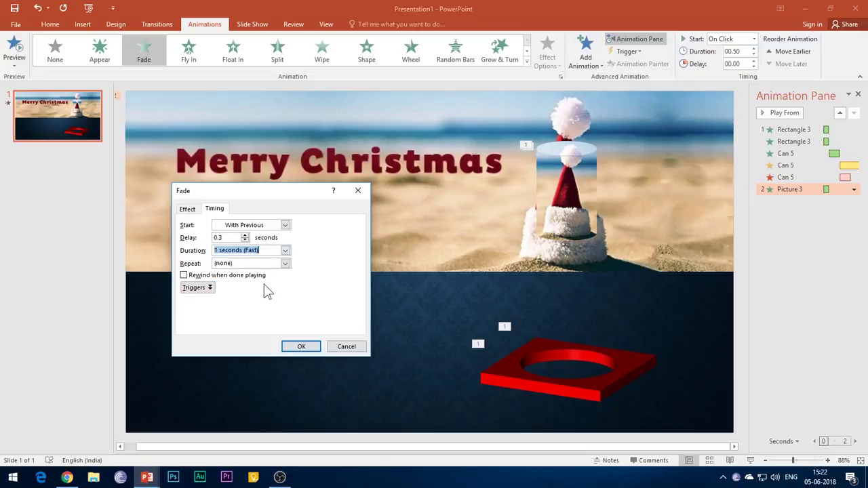
{"action": "left_click", "coordinate": [311, 349]}
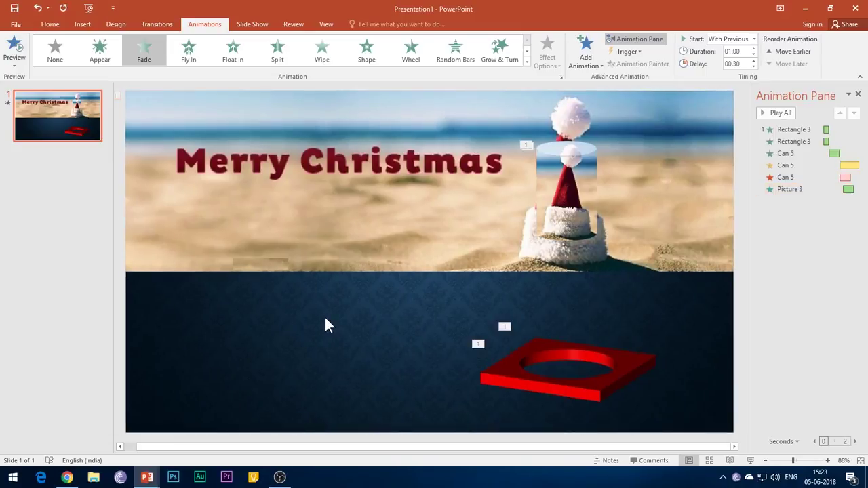
Add the Peek Out exit effect to both halves of the red ring frame
{"action": "left_click", "coordinate": [514, 389]}
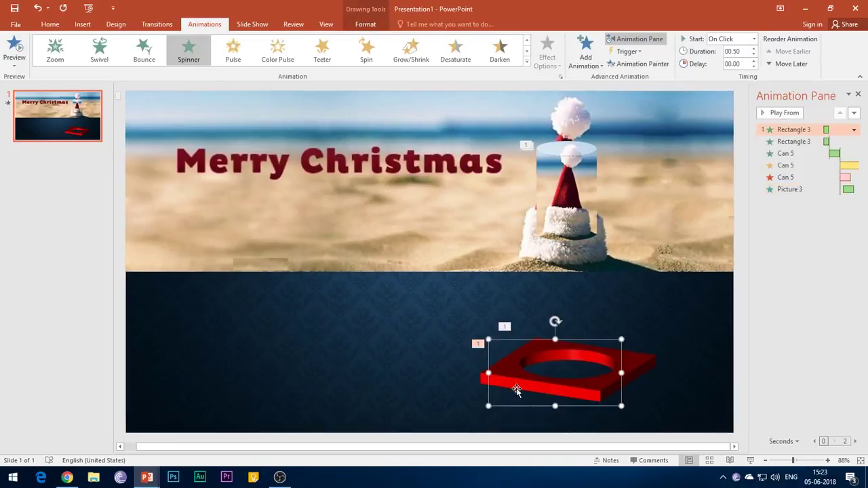
{"action": "left_click", "coordinate": [647, 368], "text": "shift"}
{"action": "left_click", "coordinate": [585, 60]}
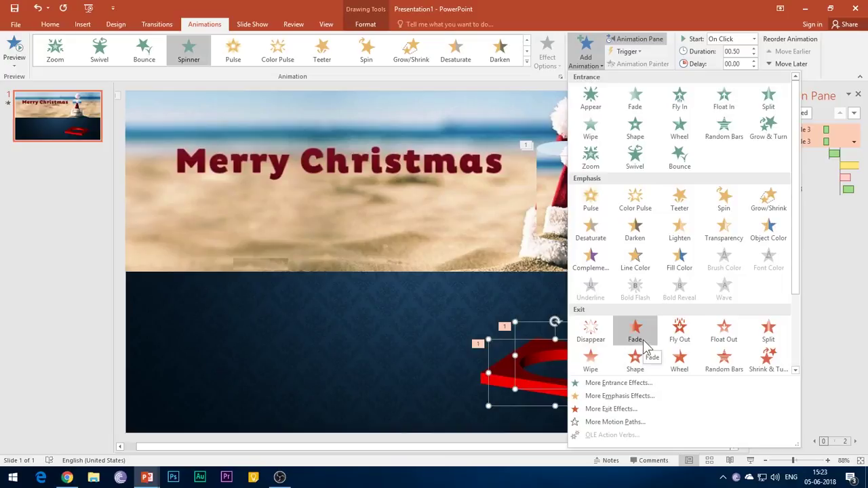
{"action": "left_click", "coordinate": [614, 409]}
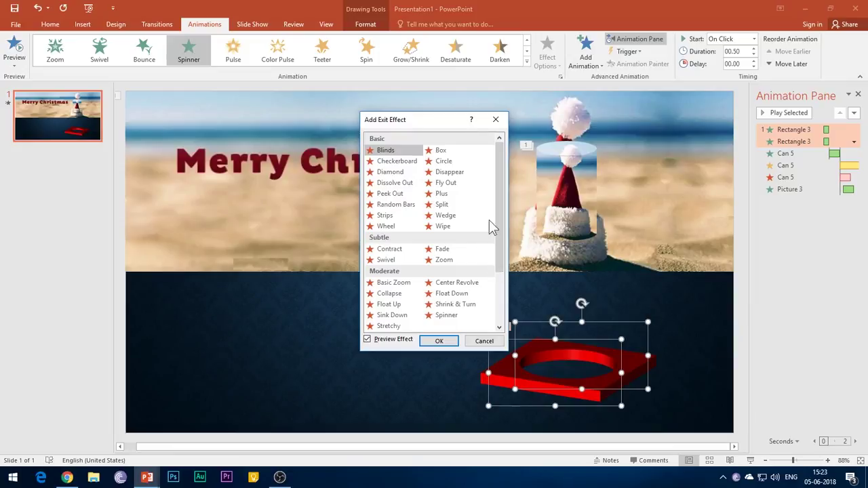
{"action": "left_click", "coordinate": [390, 194]}
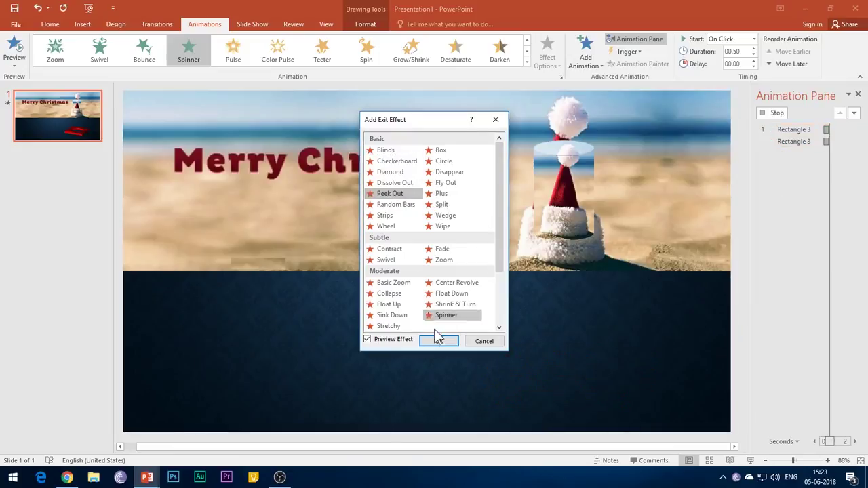
{"action": "left_click", "coordinate": [438, 341]}
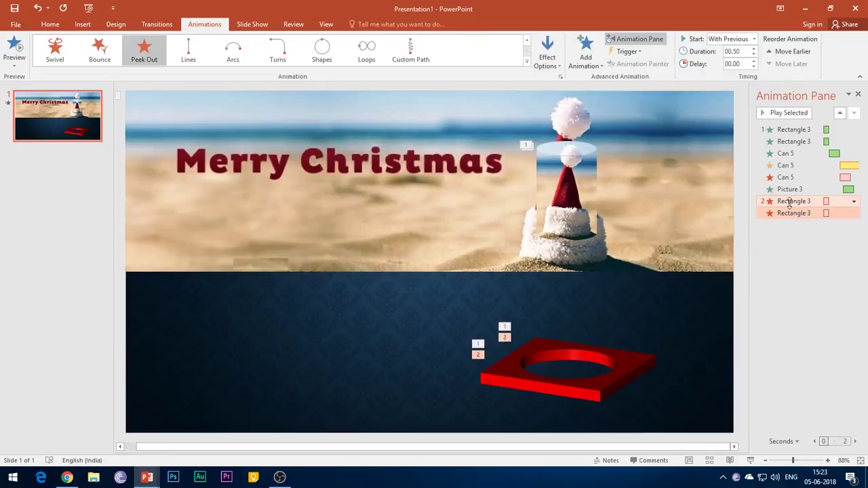
Make both frame halves' Peek Out animations start With Previous with a 0.7-second delay, leaving the duration at 0.5 seconds (Very Fast)
{"action": "right_click", "coordinate": [790, 201]}
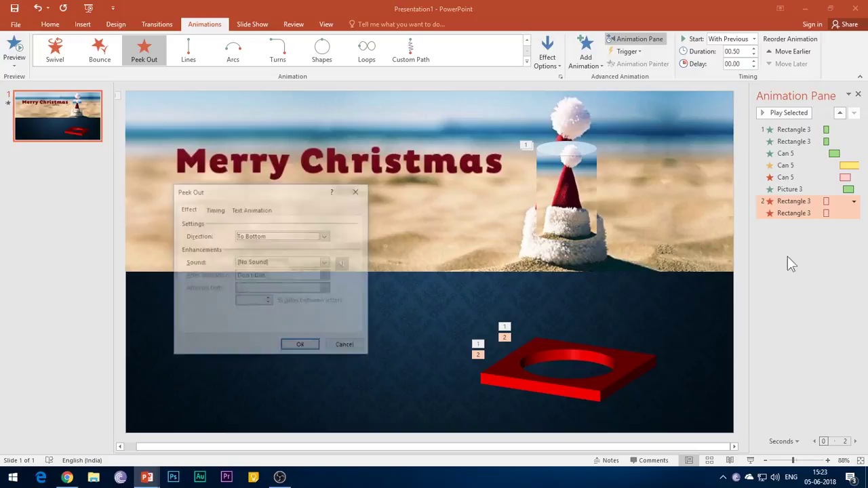
{"action": "left_click", "coordinate": [213, 209]}
{"action": "left_click", "coordinate": [286, 225]}
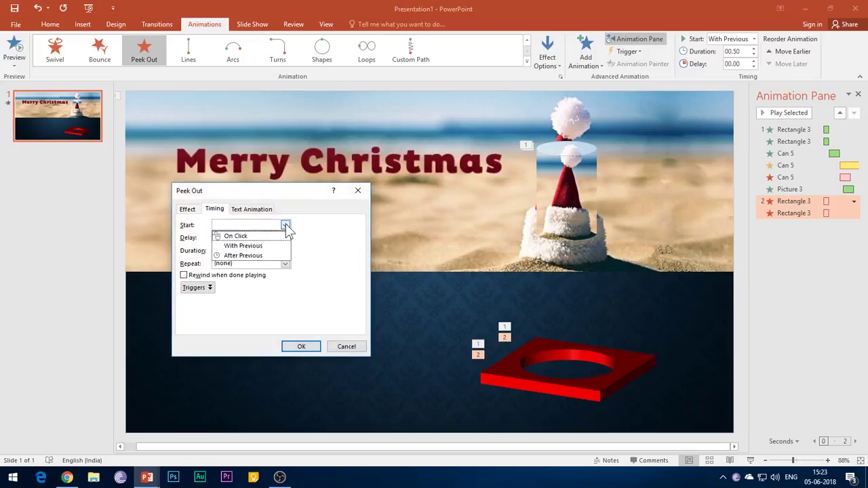
{"action": "left_click", "coordinate": [243, 255]}
{"action": "left_click", "coordinate": [285, 225]}
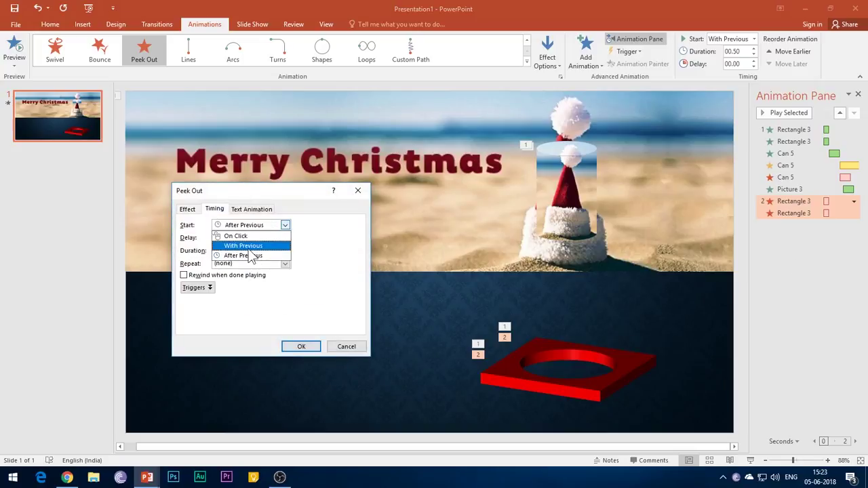
{"action": "left_click", "coordinate": [249, 247]}
{"action": "left_click", "coordinate": [232, 237]}
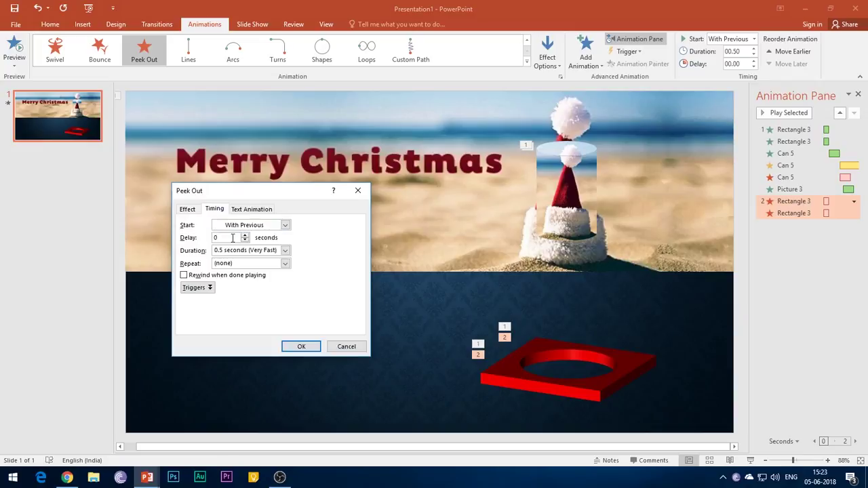
{"action": "type", "text": ".7"}
{"action": "left_click", "coordinate": [285, 250]}
{"action": "left_click", "coordinate": [287, 252]}
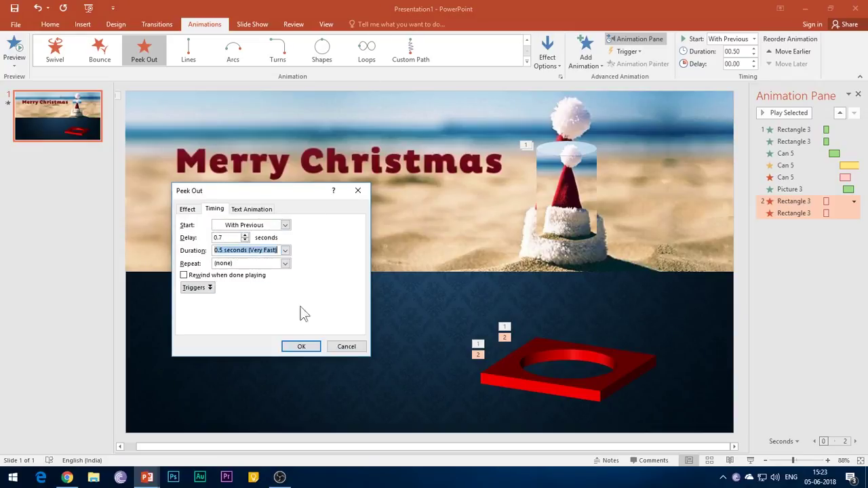
{"action": "left_click", "coordinate": [298, 347]}
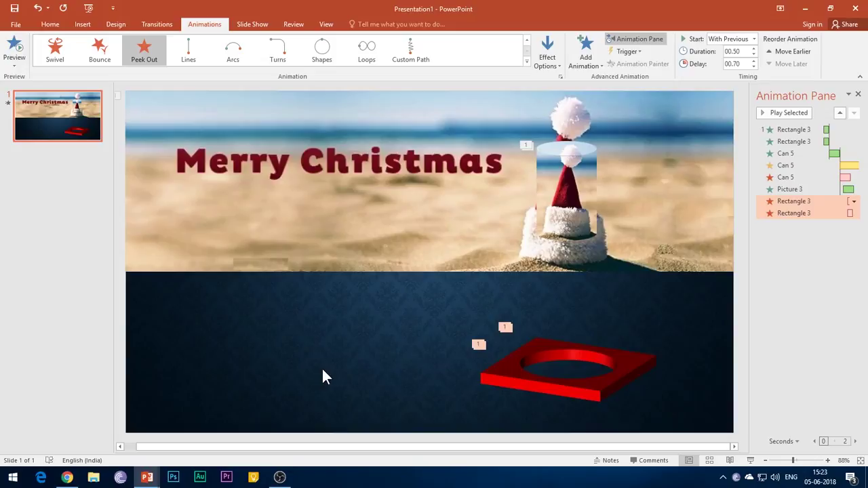
{"action": "left_click", "coordinate": [323, 377]}
Copy the BEST OF POWERPOINT text box from slide 4 of the Burst presentation into Presentation1 and centre it on the dark lower area
{"action": "mouse_move", "coordinate": [147, 477]}
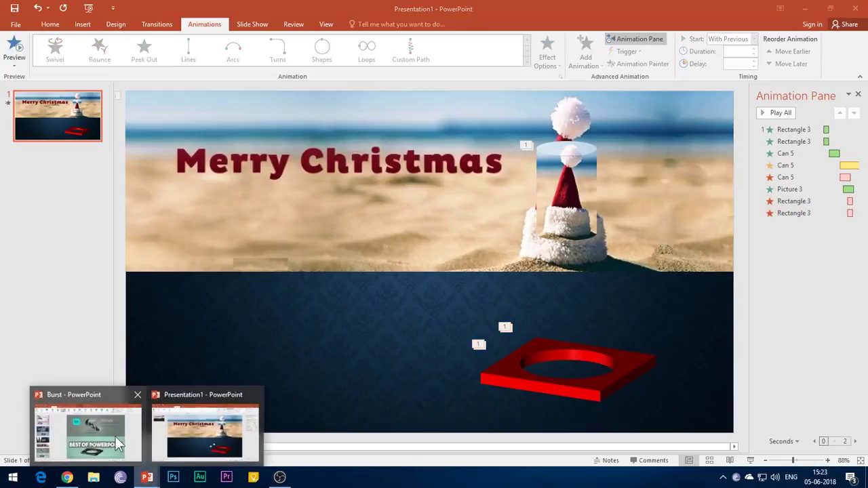
{"action": "left_click", "coordinate": [89, 427]}
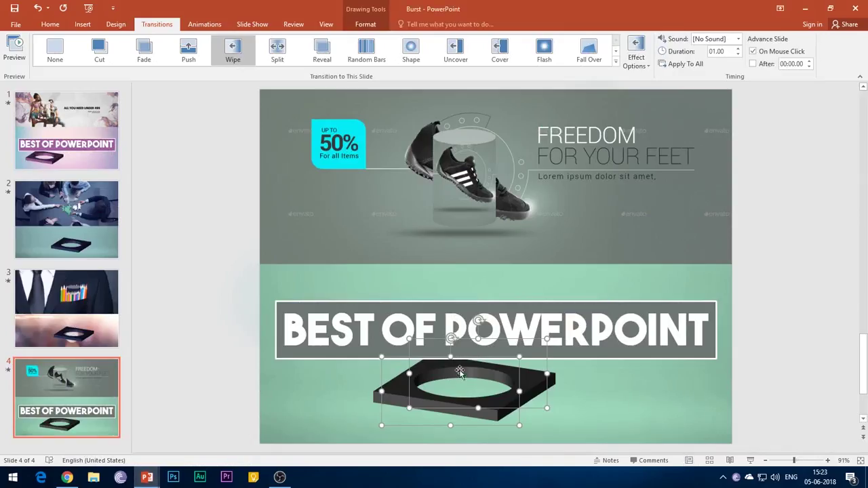
{"action": "left_click", "coordinate": [375, 304]}
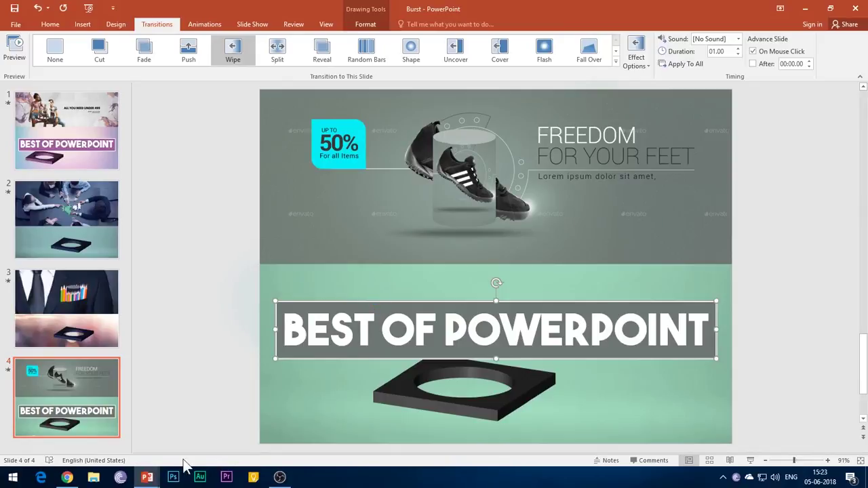
{"action": "mouse_move", "coordinate": [146, 477]}
{"action": "left_click", "coordinate": [209, 427]}
{"action": "key", "text": "ctrl+v"}
{"action": "left_click_drag", "start_coordinate": [291, 297], "coordinate": [366, 329]}
Change the BEST OF POWERPOINT text box's shape fill to red
{"action": "left_click", "coordinate": [366, 24]}
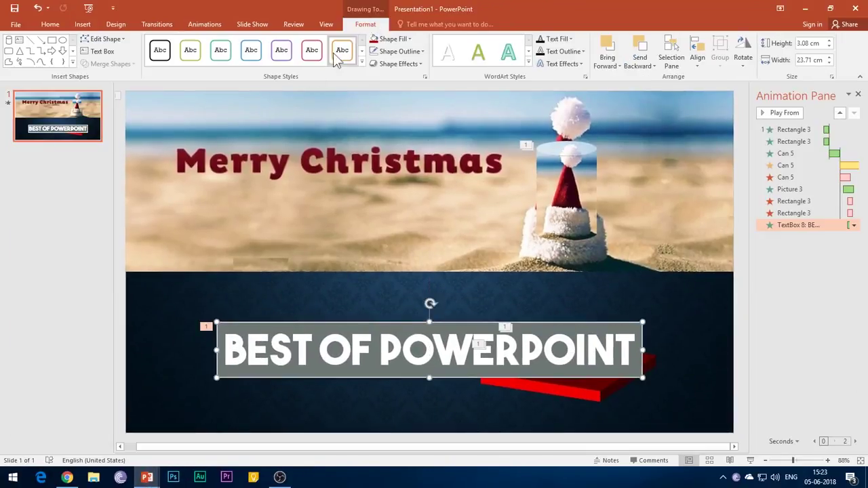
{"action": "left_click", "coordinate": [392, 39]}
{"action": "left_click", "coordinate": [383, 123]}
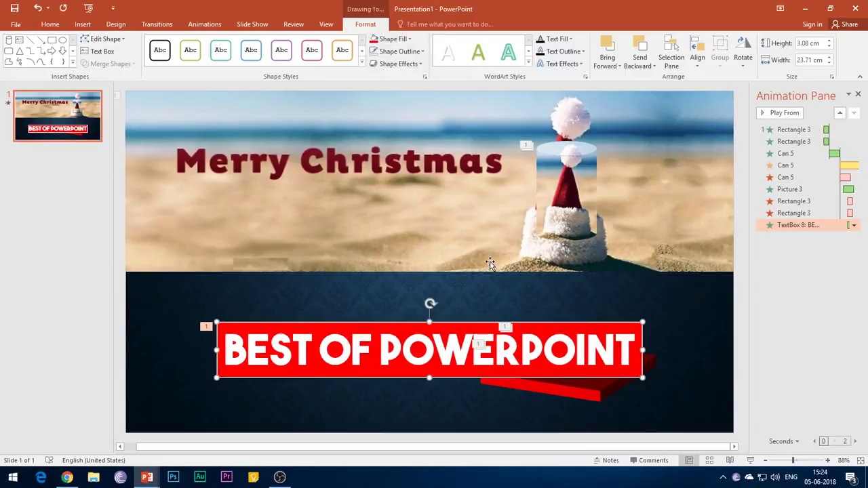
Check the text animation and timing settings of the BEST OF POWERPOINT text box's Float Up effect
{"action": "right_click", "coordinate": [783, 225]}
{"action": "left_click", "coordinate": [800, 250]}
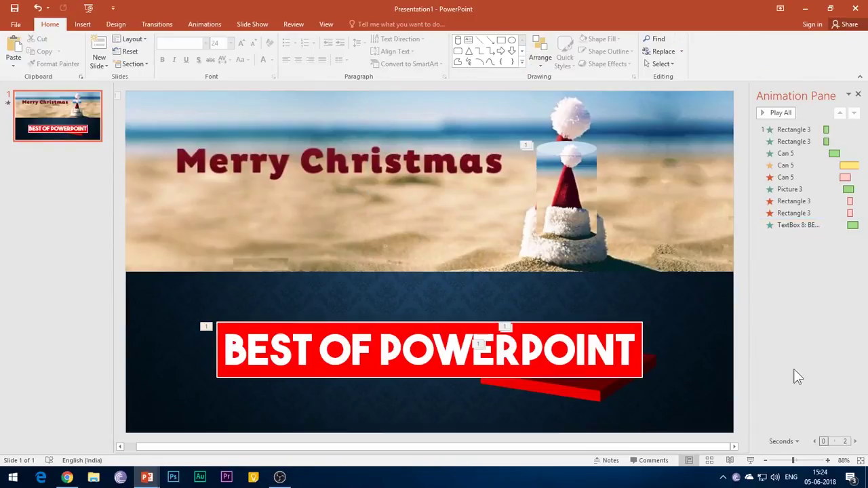
{"action": "right_click", "coordinate": [788, 226]}
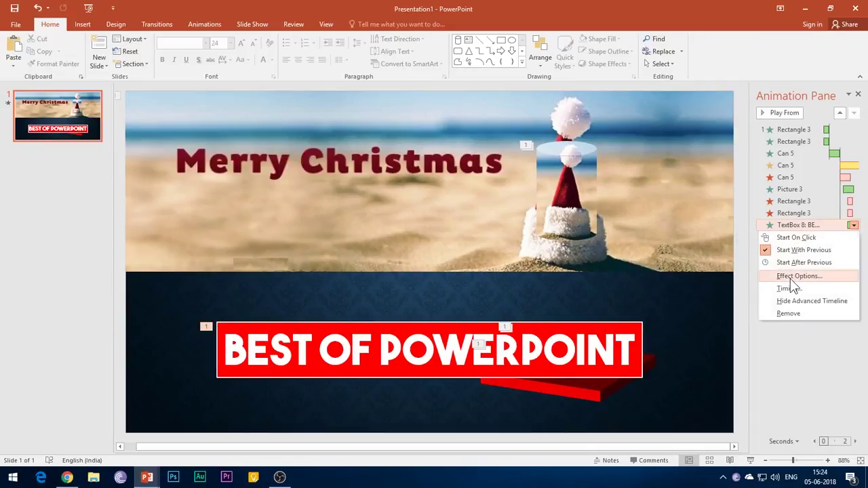
{"action": "left_click", "coordinate": [790, 279]}
{"action": "left_click", "coordinate": [239, 210]}
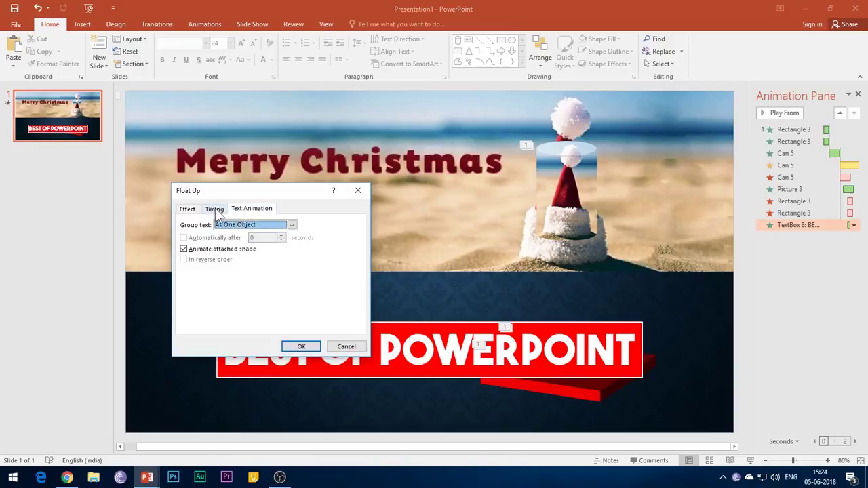
{"action": "left_click", "coordinate": [217, 209]}
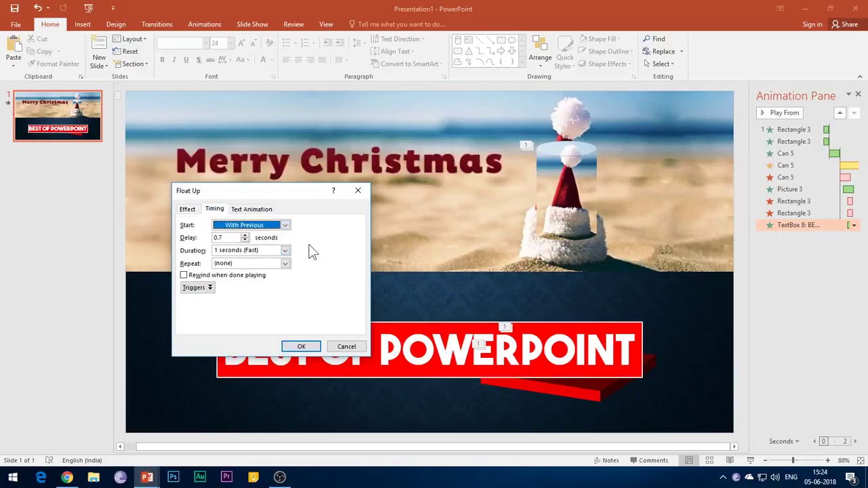
{"action": "left_click", "coordinate": [300, 347]}
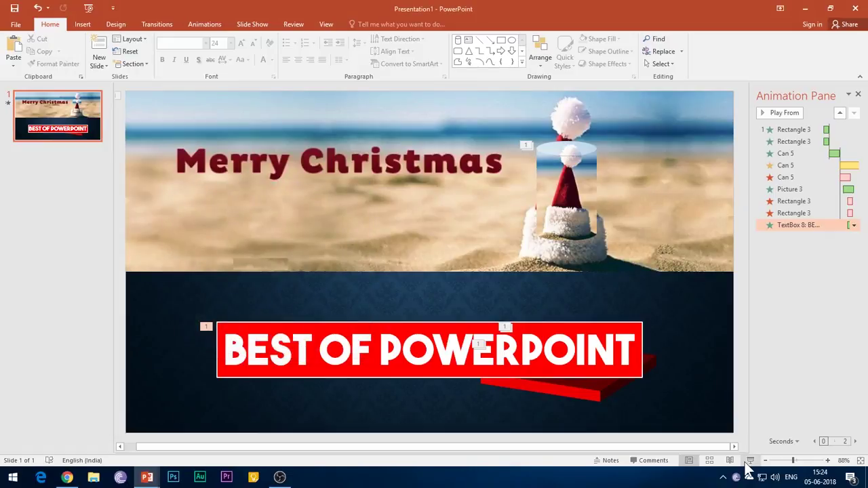